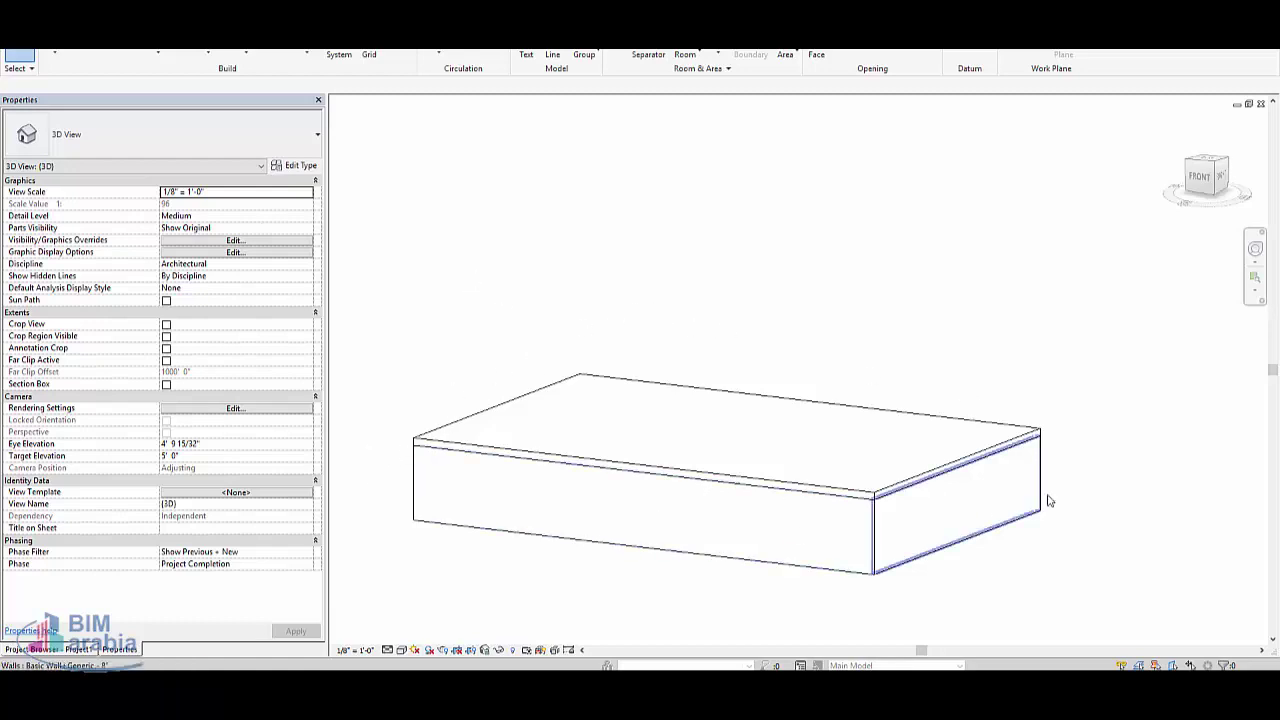
# Step: Pan and zoom in on the slab's top edge, viewed from the right side
pyautogui.moveTo(1080, 477)
pyautogui.mouseDown(button='middle')
pyautogui.moveTo(1028, 510)
pyautogui.moveTo(569, 409)
pyautogui.mouseUp(button='middle')
pyautogui.scroll(3, 403, 346)
pyautogui.moveTo(463, 322); pyautogui.dragTo(549, 293, button='middle')
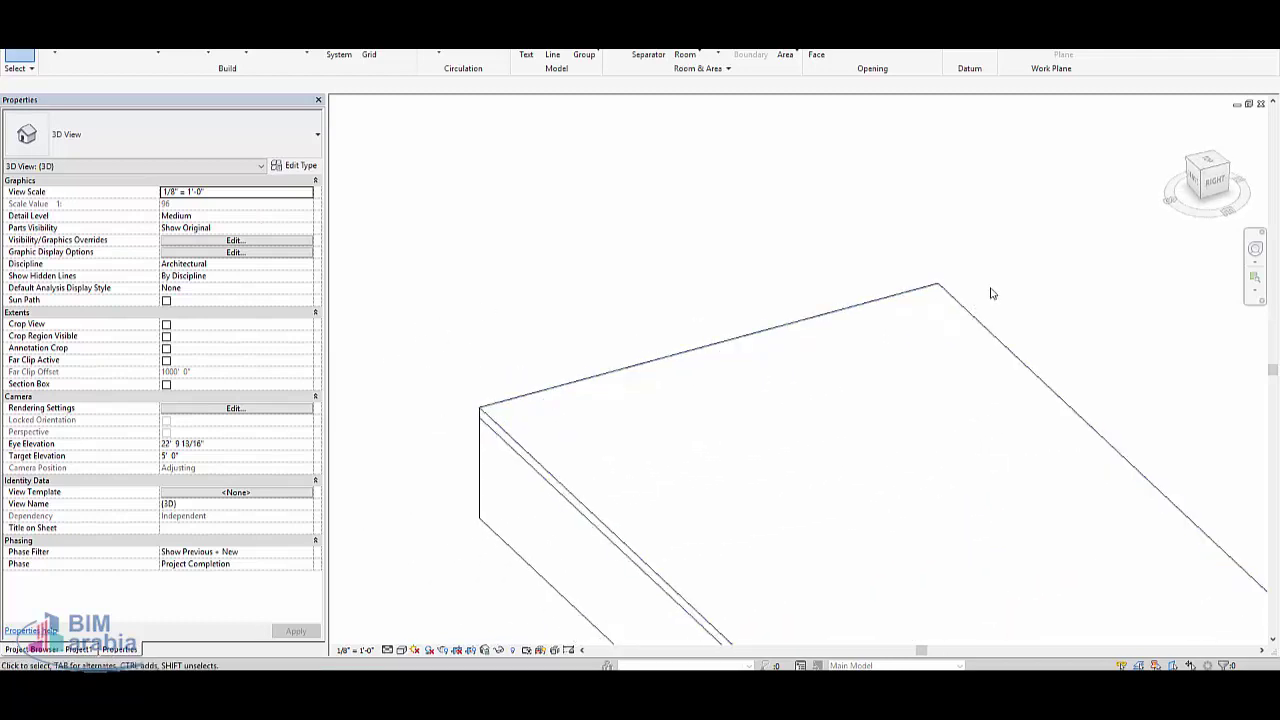
# Step: Create a Model In-Place family in the Walls category, keeping the default name
pyautogui.click(166, 60)
pyautogui.click(172, 106)
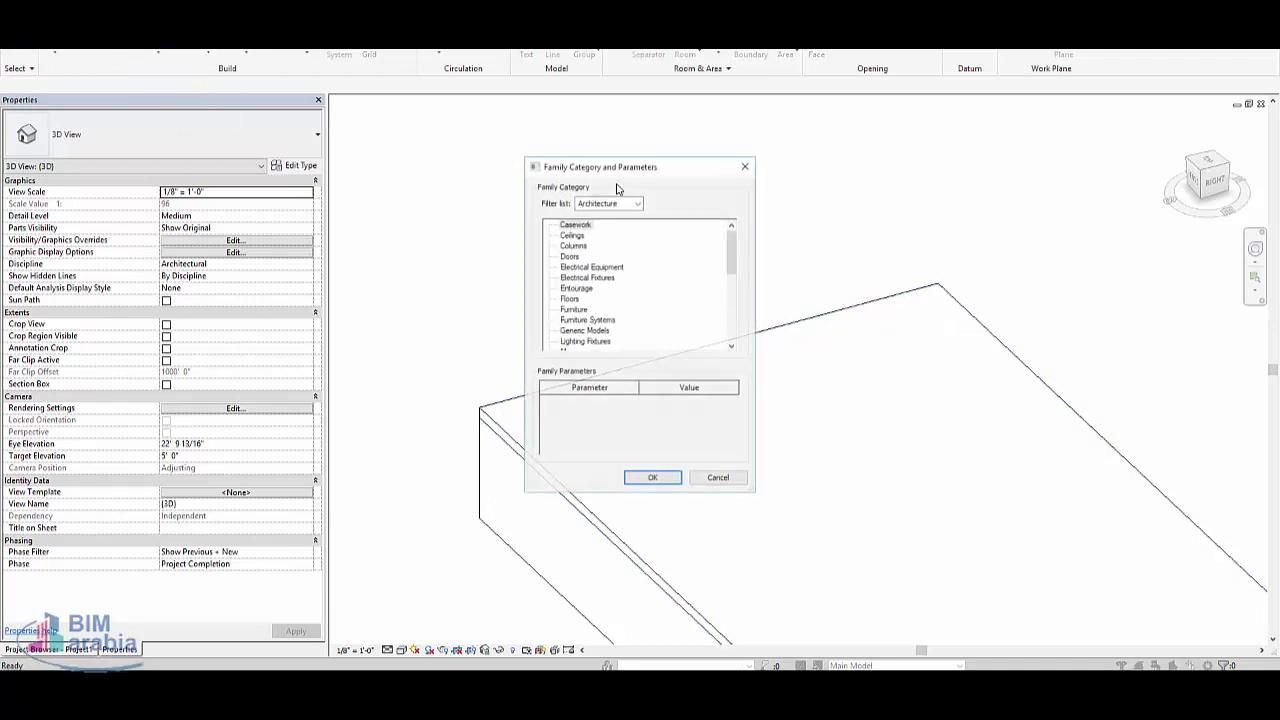
pyautogui.click(564, 279)
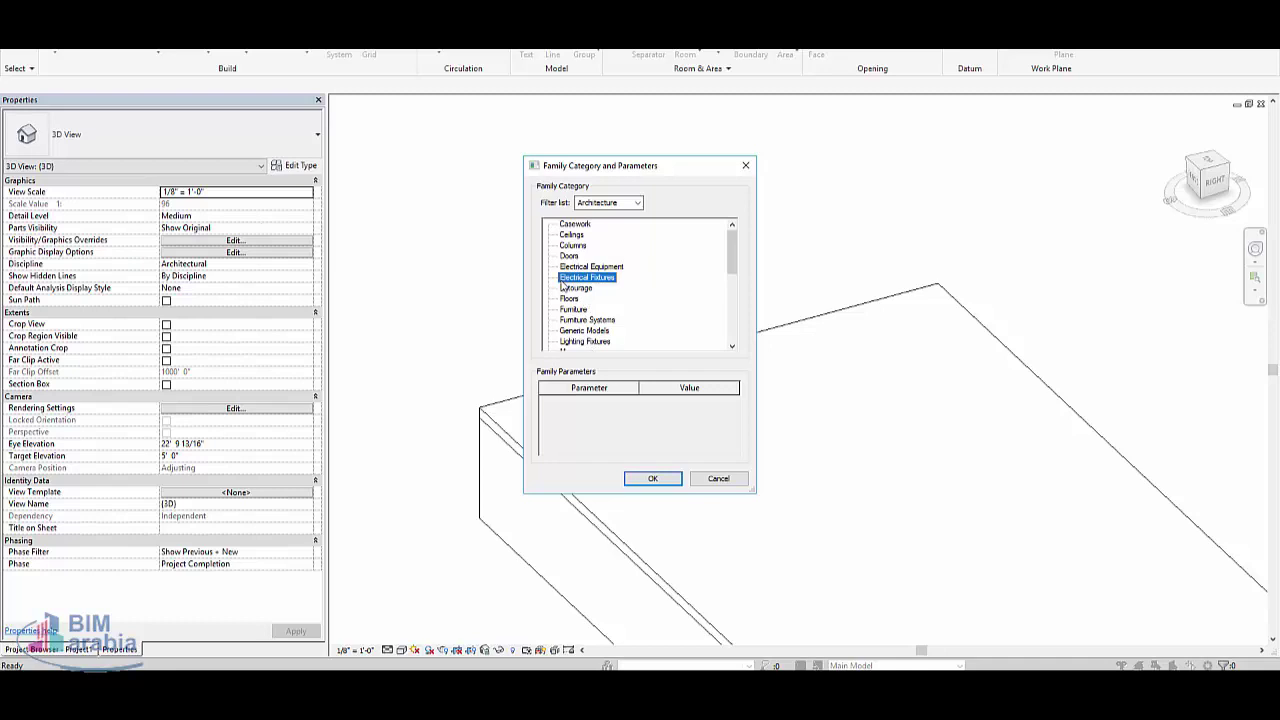
pyautogui.press('w')
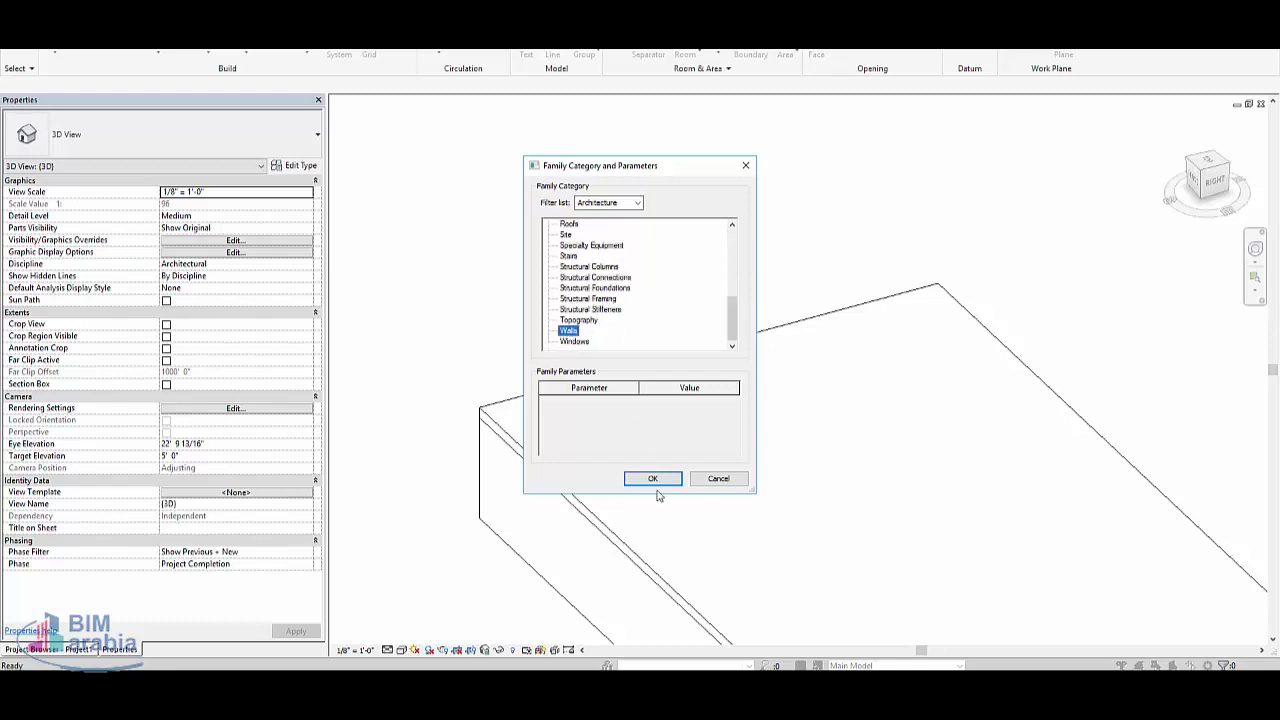
pyautogui.click(656, 481)
pyautogui.click(642, 356)
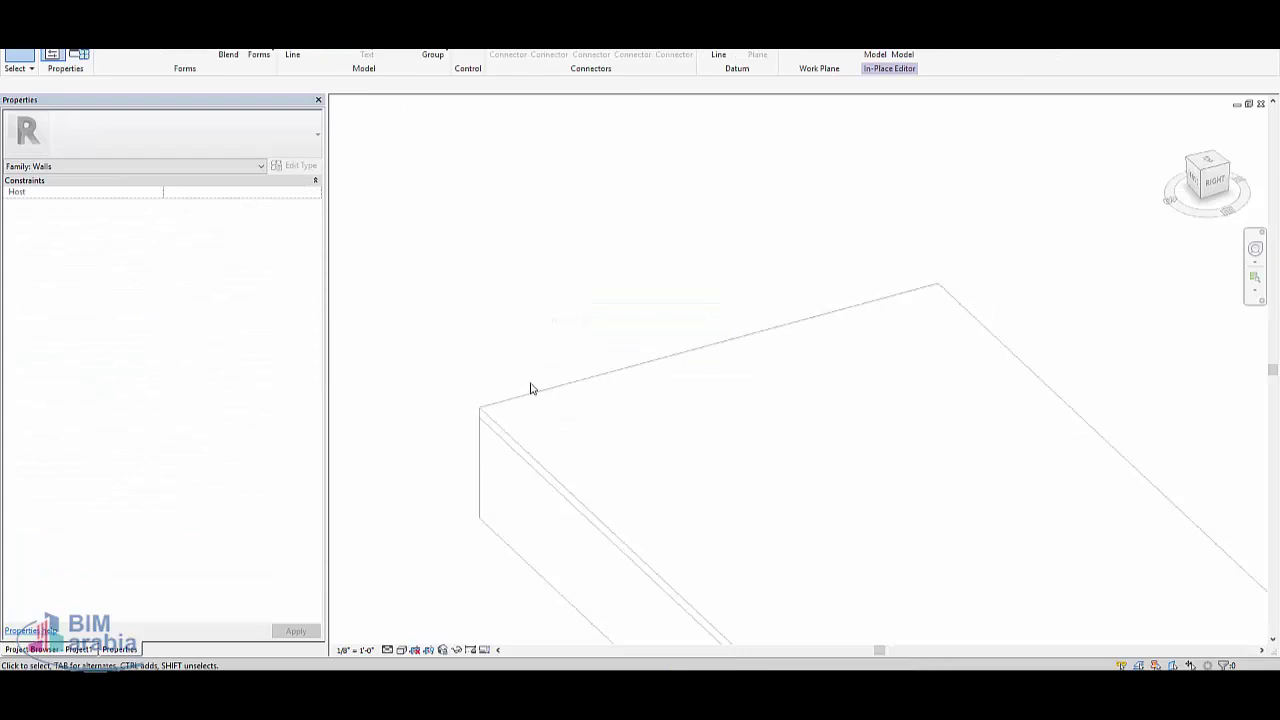
# Step: Set the work plane on the roof edge and stretch its grid upward into a tall plane
pyautogui.click(818, 56)
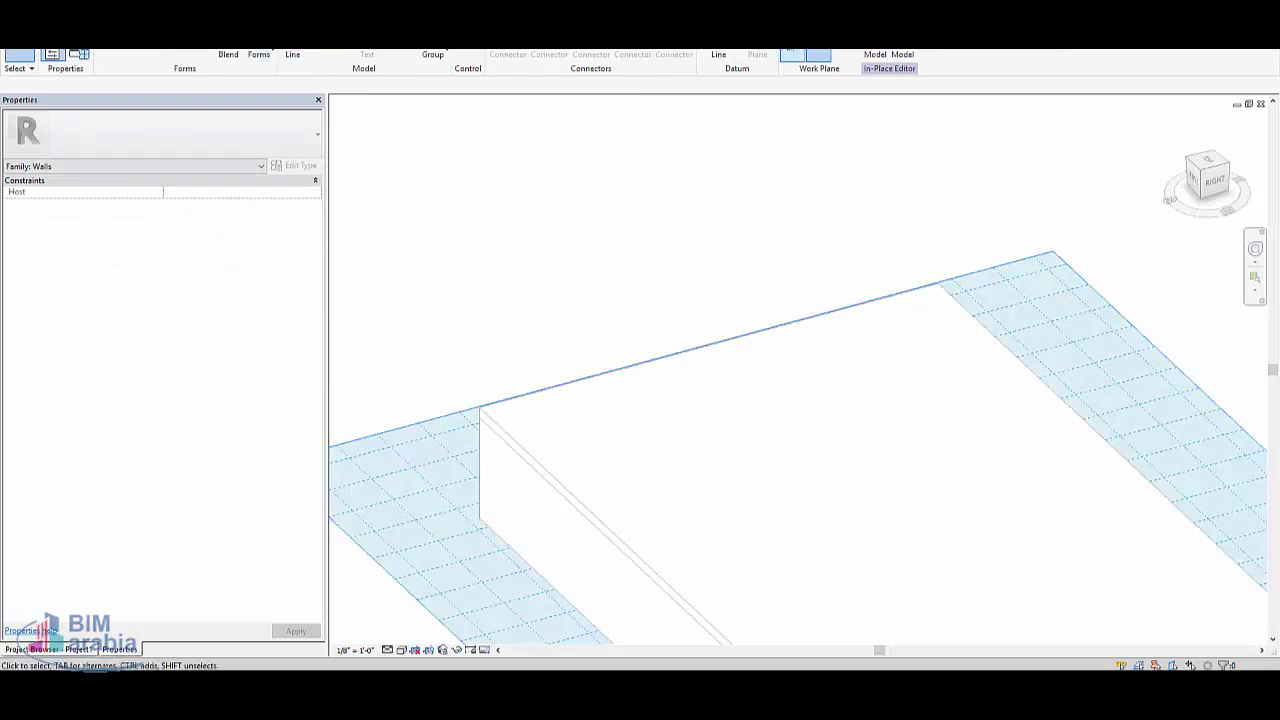
pyautogui.click(792, 56)
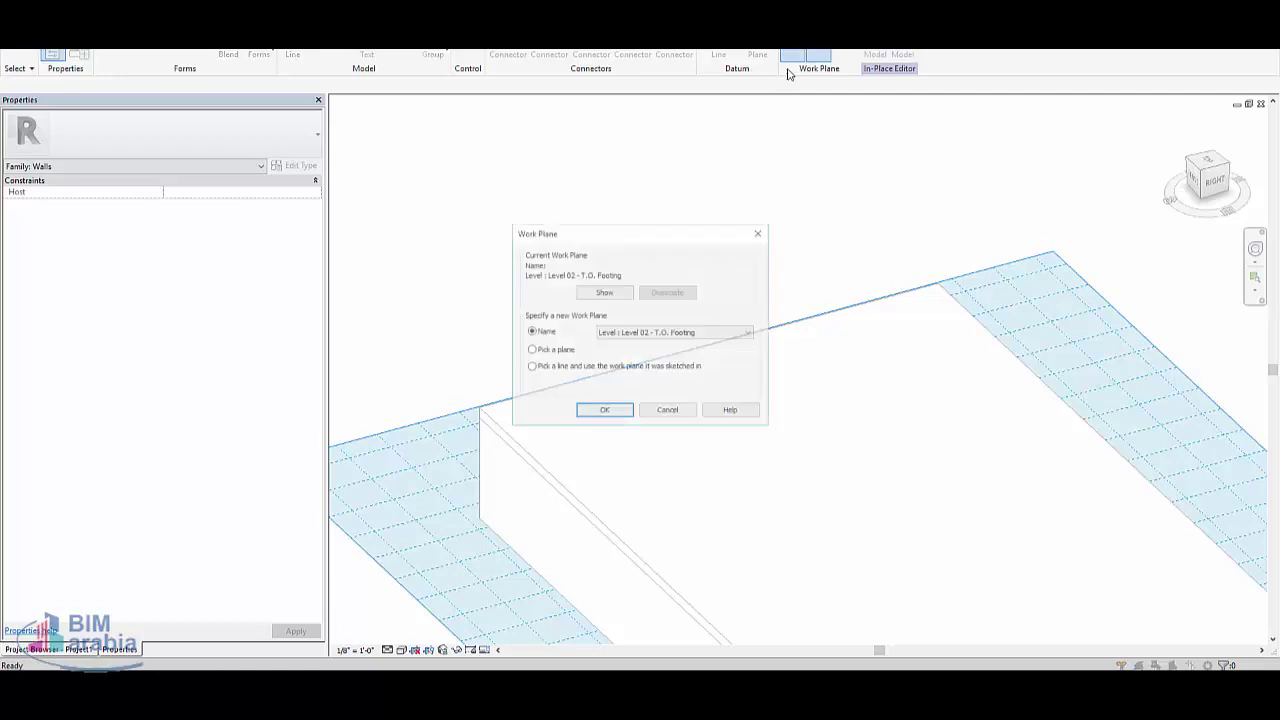
pyautogui.click(590, 414)
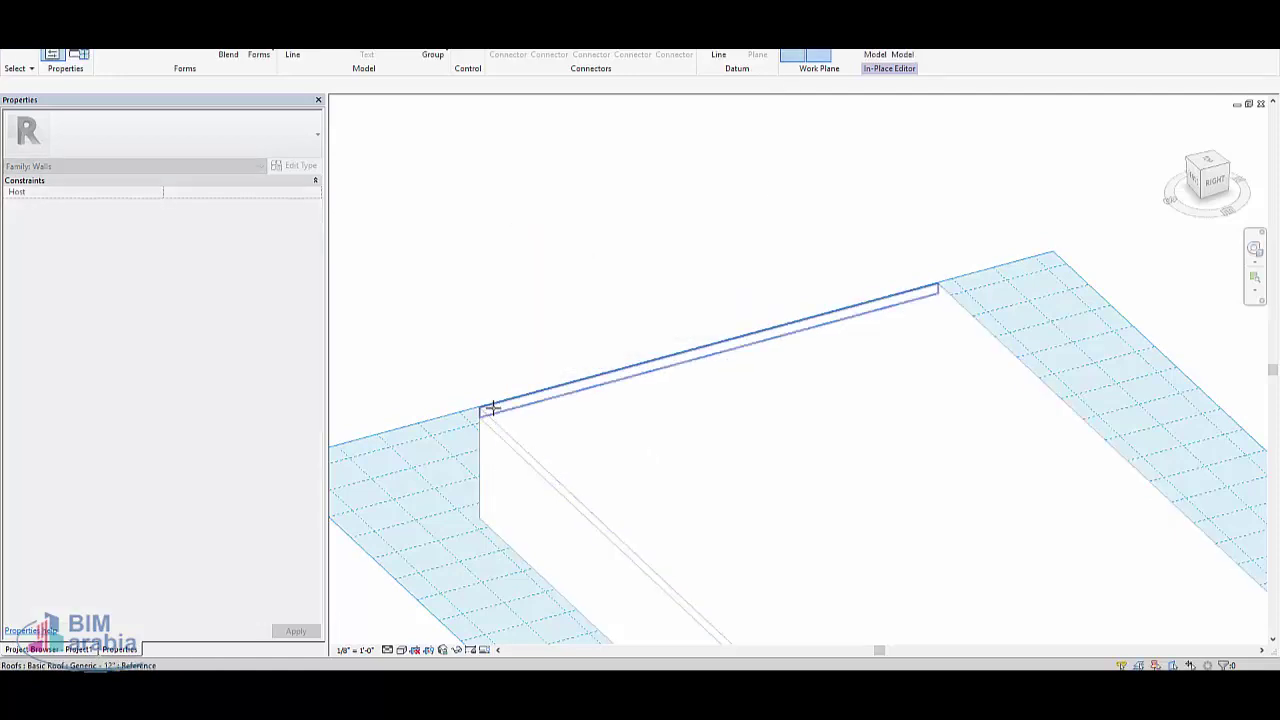
pyautogui.click(491, 408)
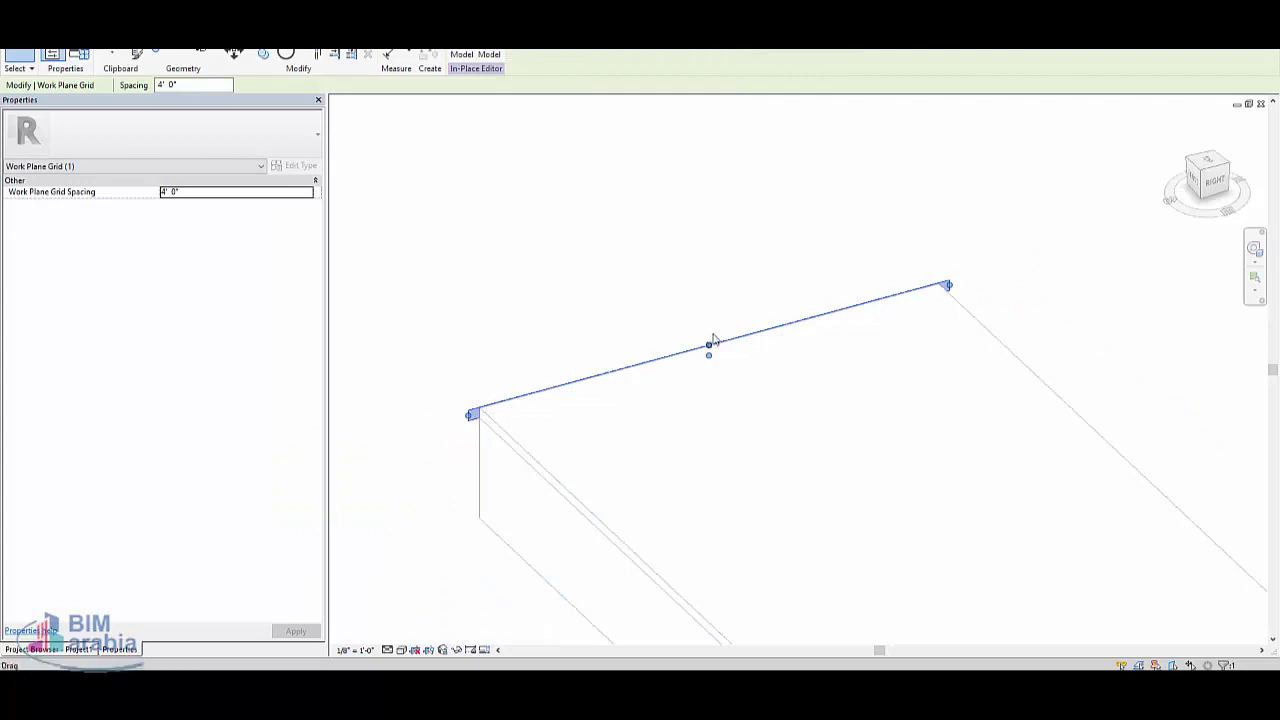
pyautogui.moveTo(708, 350)
pyautogui.mouseDown()
pyautogui.moveTo(731, 214)
pyautogui.moveTo(708, 195)
pyautogui.mouseUp()
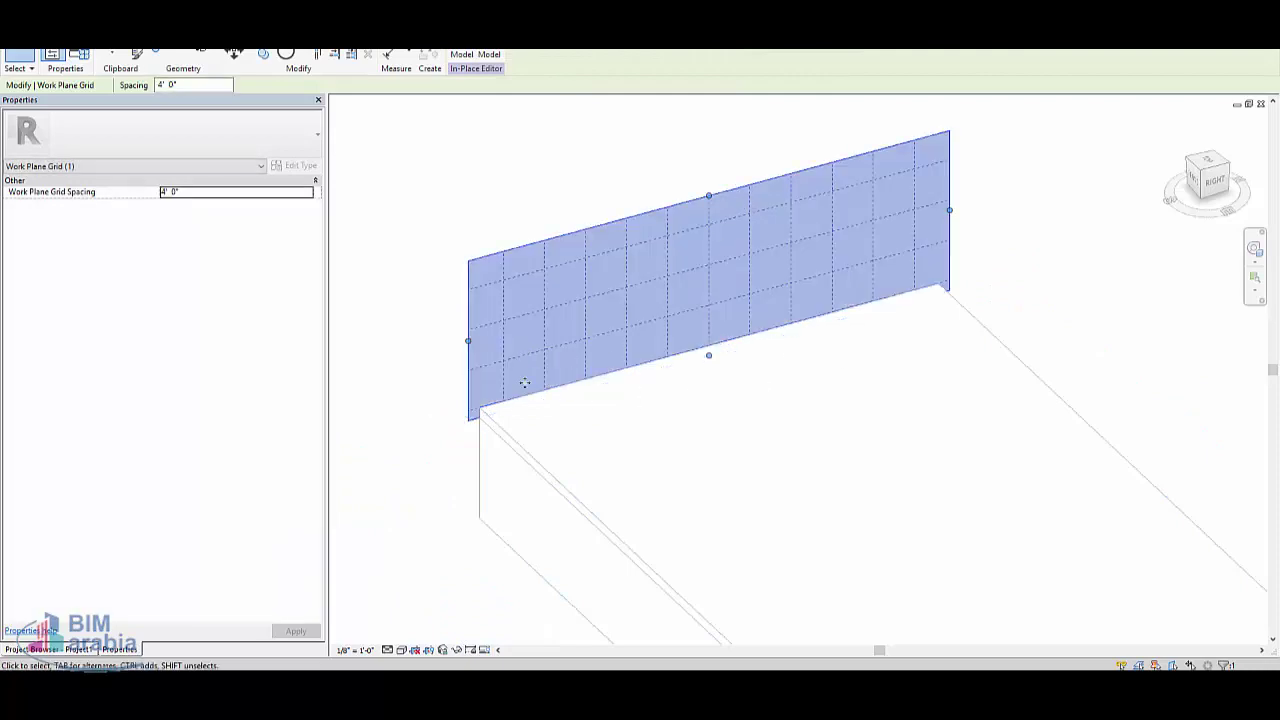
pyautogui.moveTo(643, 478)
pyautogui.keyDown('shift'); pyautogui.mouseDown(button='middle')
pyautogui.moveTo(594, 480)
pyautogui.moveTo(574, 400)
pyautogui.mouseUp(button='middle'); pyautogui.keyUp('shift')
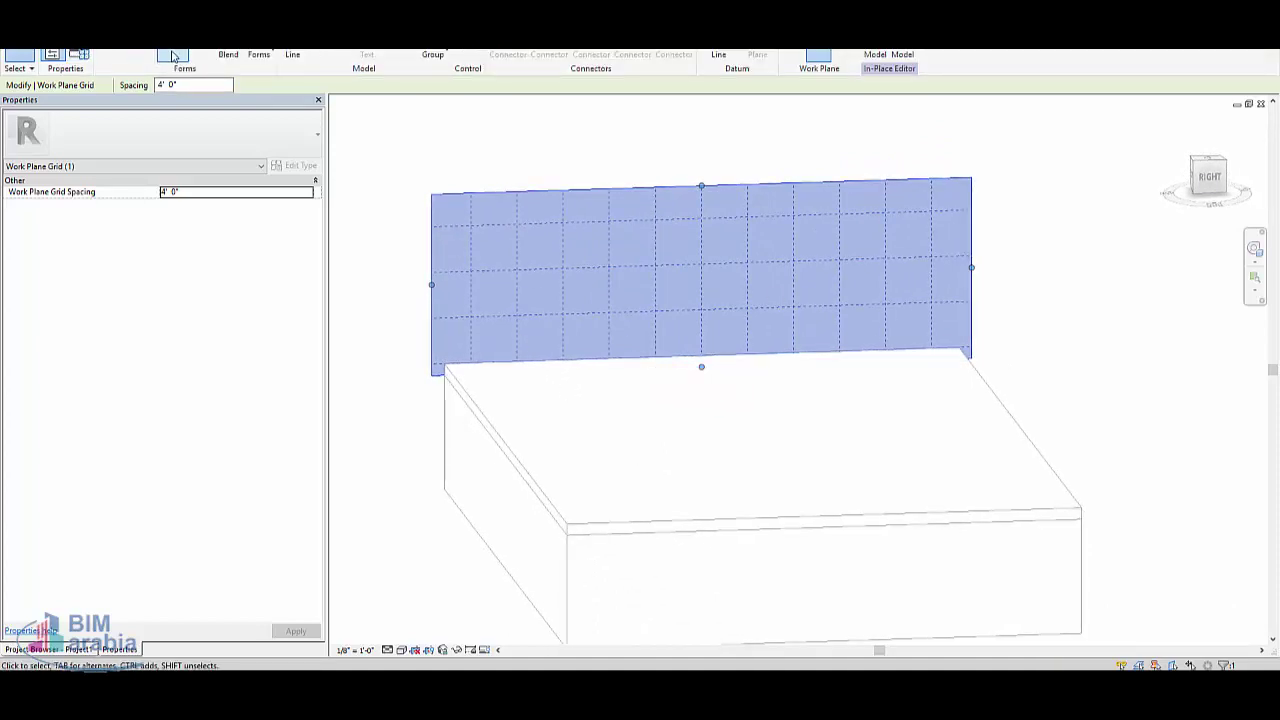
# Step: Start an extrusion and draw the profile's short base line on the roof edge
pyautogui.click(172, 56)
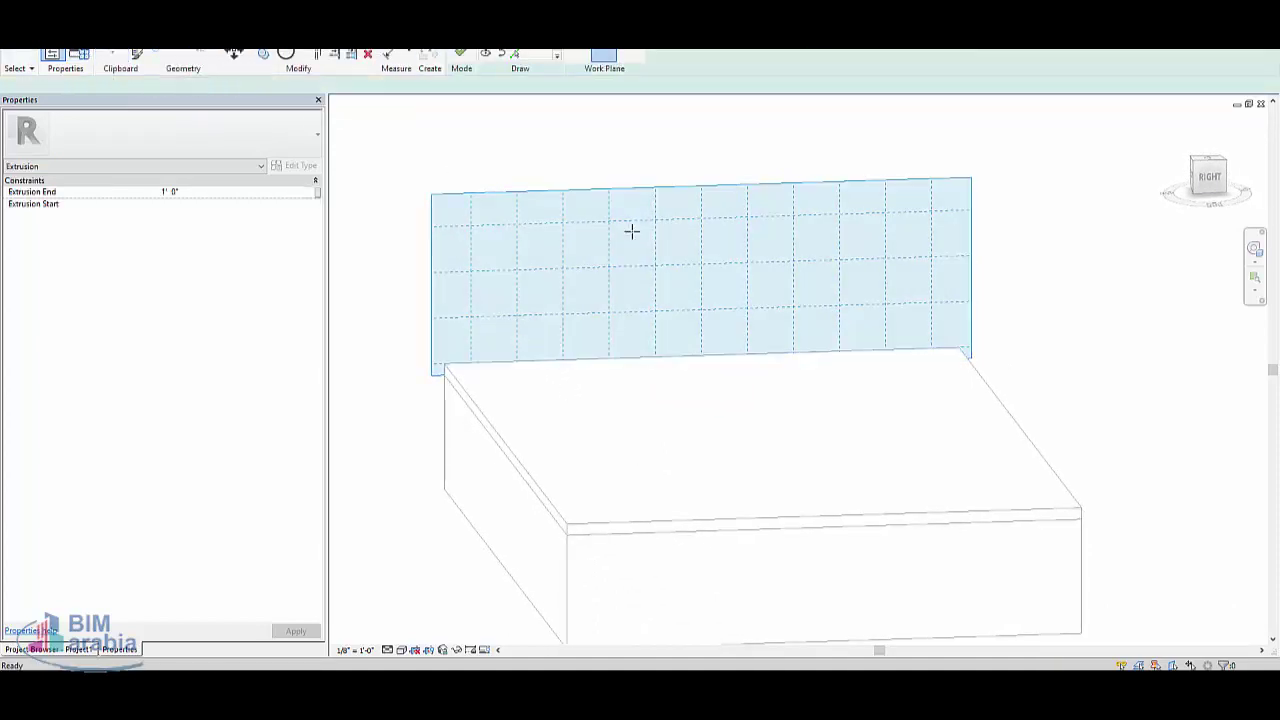
pyautogui.scroll(2, 654, 348)
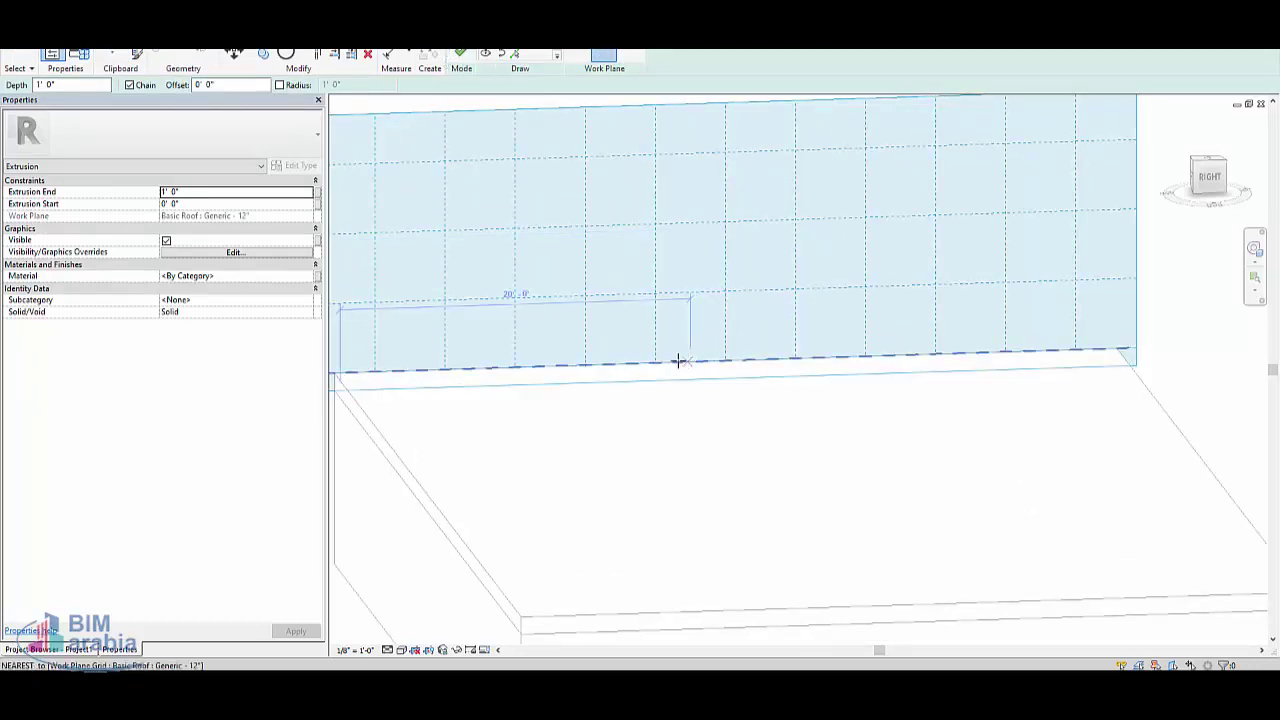
pyautogui.scroll(2, 678, 360)
pyautogui.scroll(1, 640, 360)
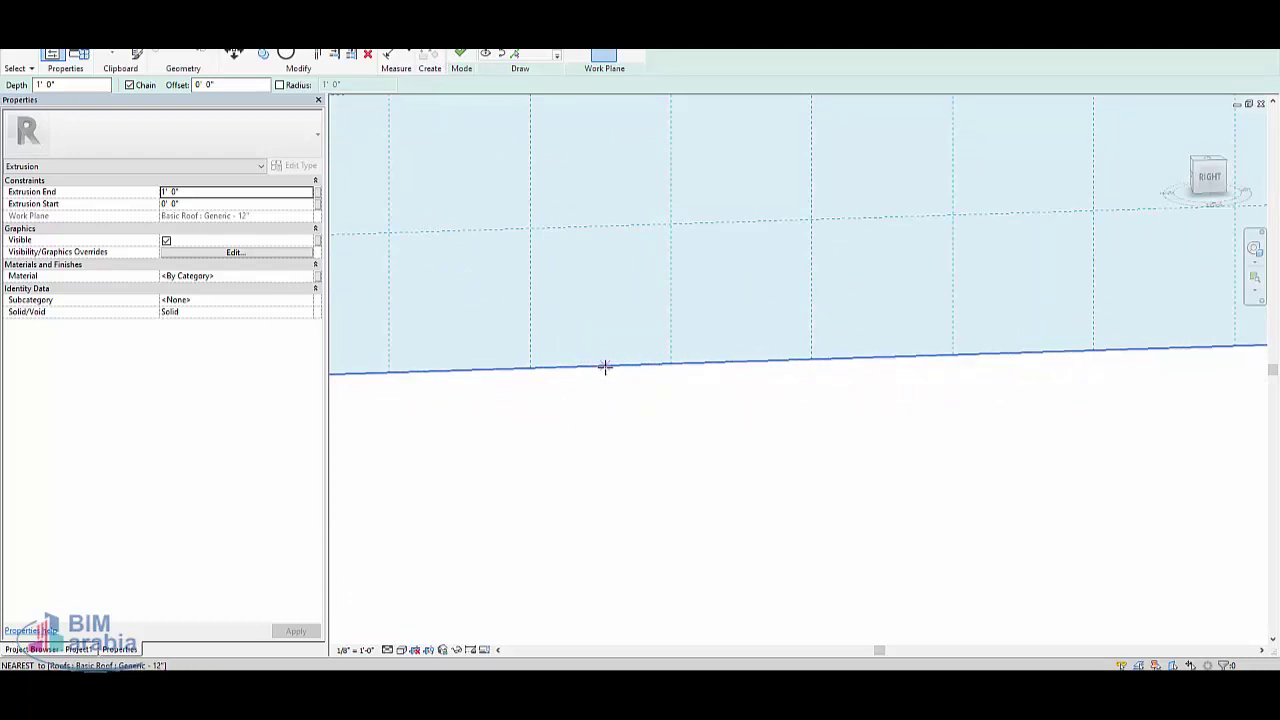
pyautogui.click(637, 366)
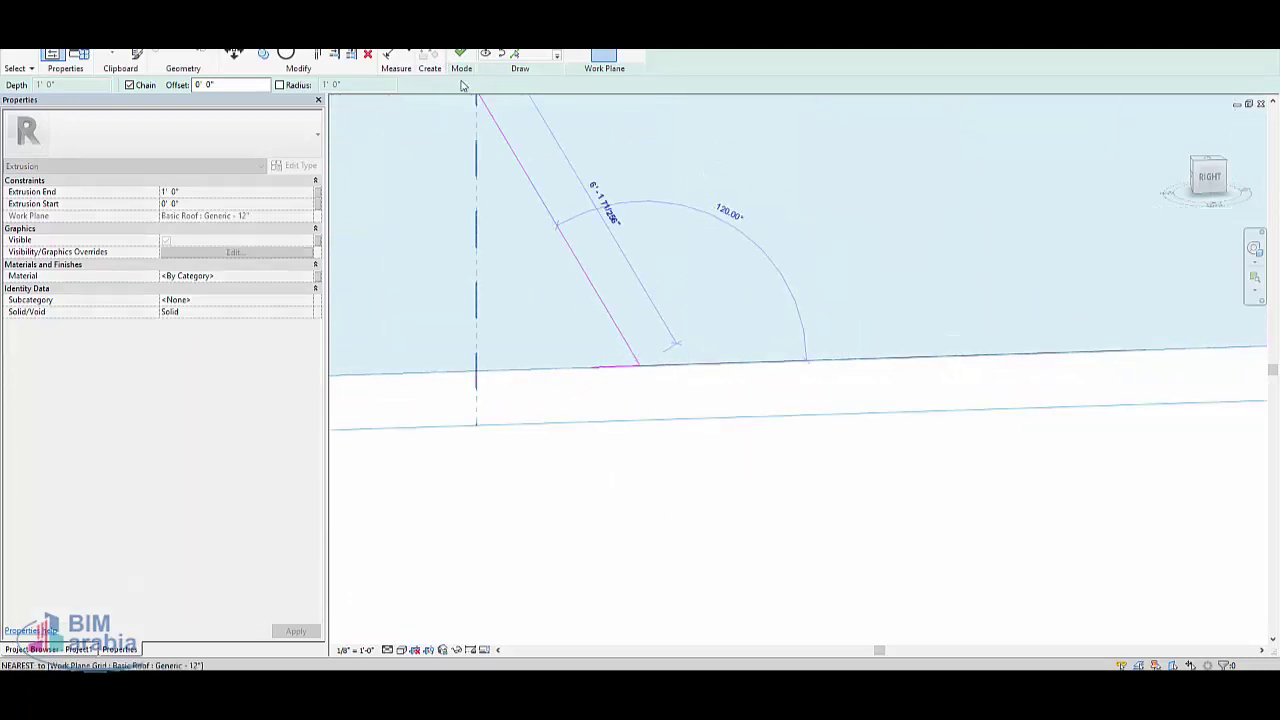
pyautogui.click(586, 280)
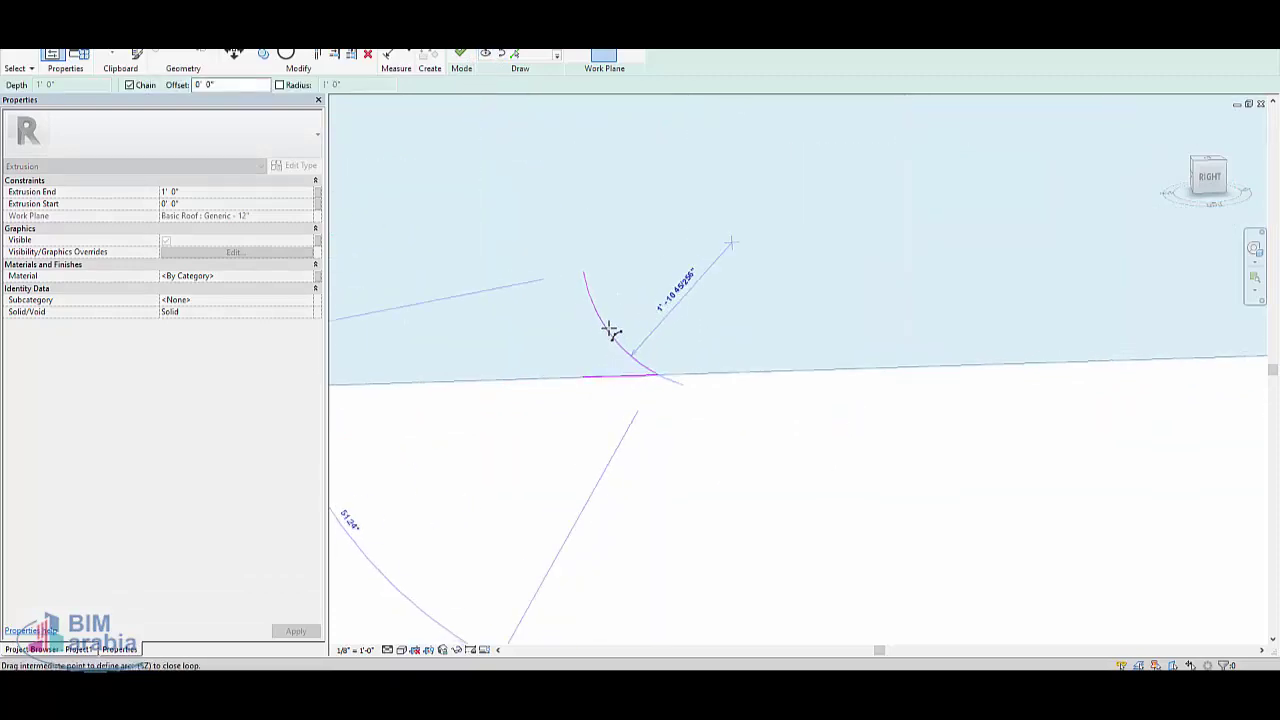
# Step: Add the concave, neck and tip arcs, then a vertical centre line down from the tip
pyautogui.click(606, 325)
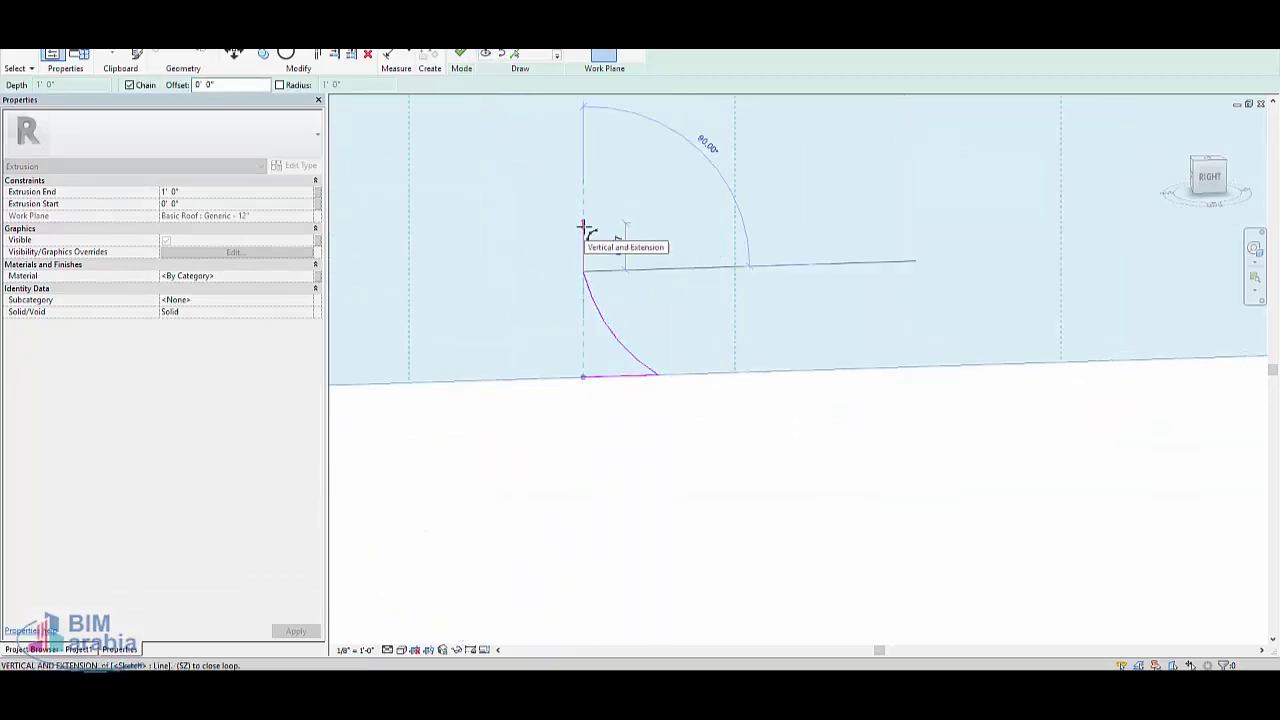
pyautogui.scroll(1, 580, 240)
pyautogui.scroll(1, 580, 243)
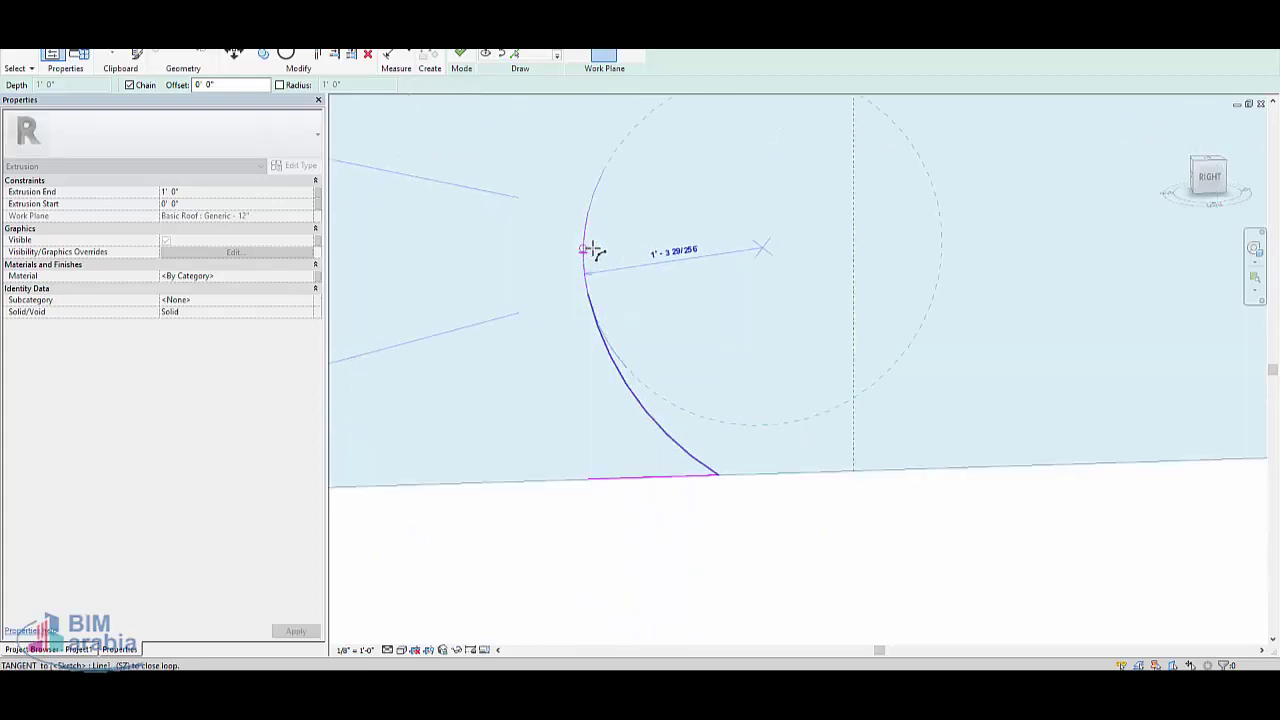
pyautogui.scroll(1, 591, 251)
pyautogui.scroll(1, 594, 250)
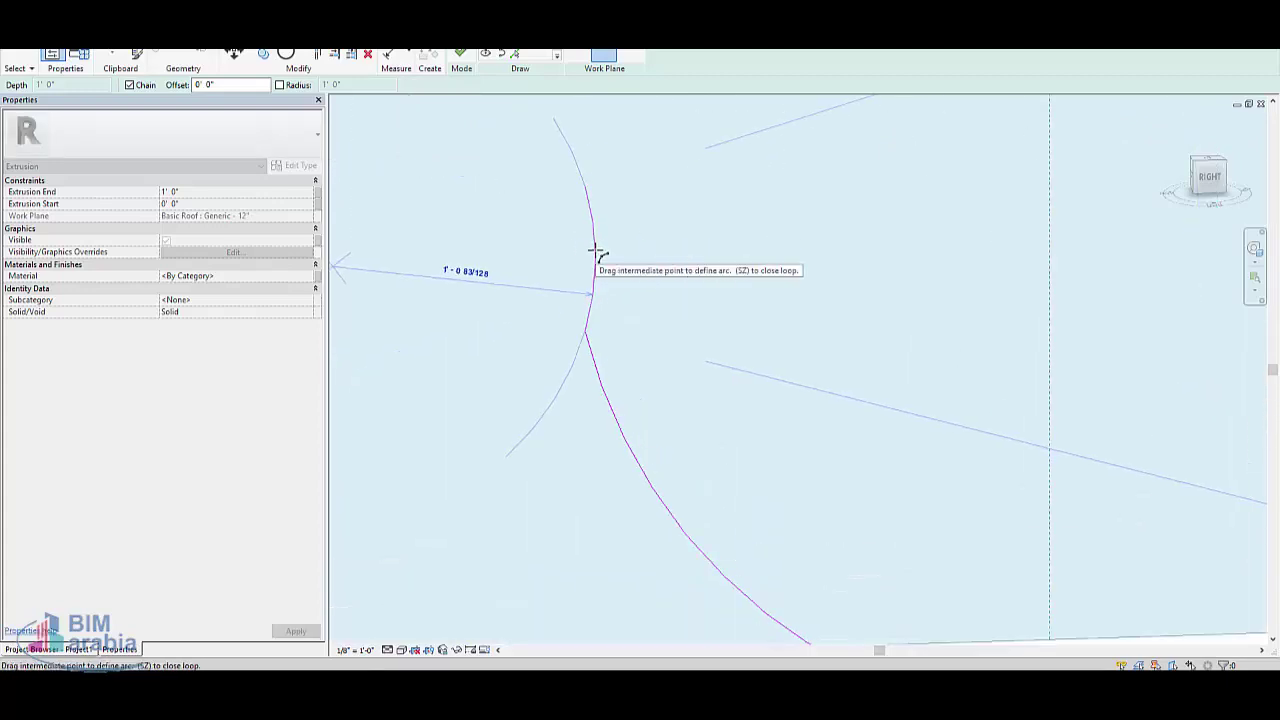
pyautogui.click(597, 253)
pyautogui.scroll(-2, 617, 345)
pyautogui.scroll(-2, 619, 343)
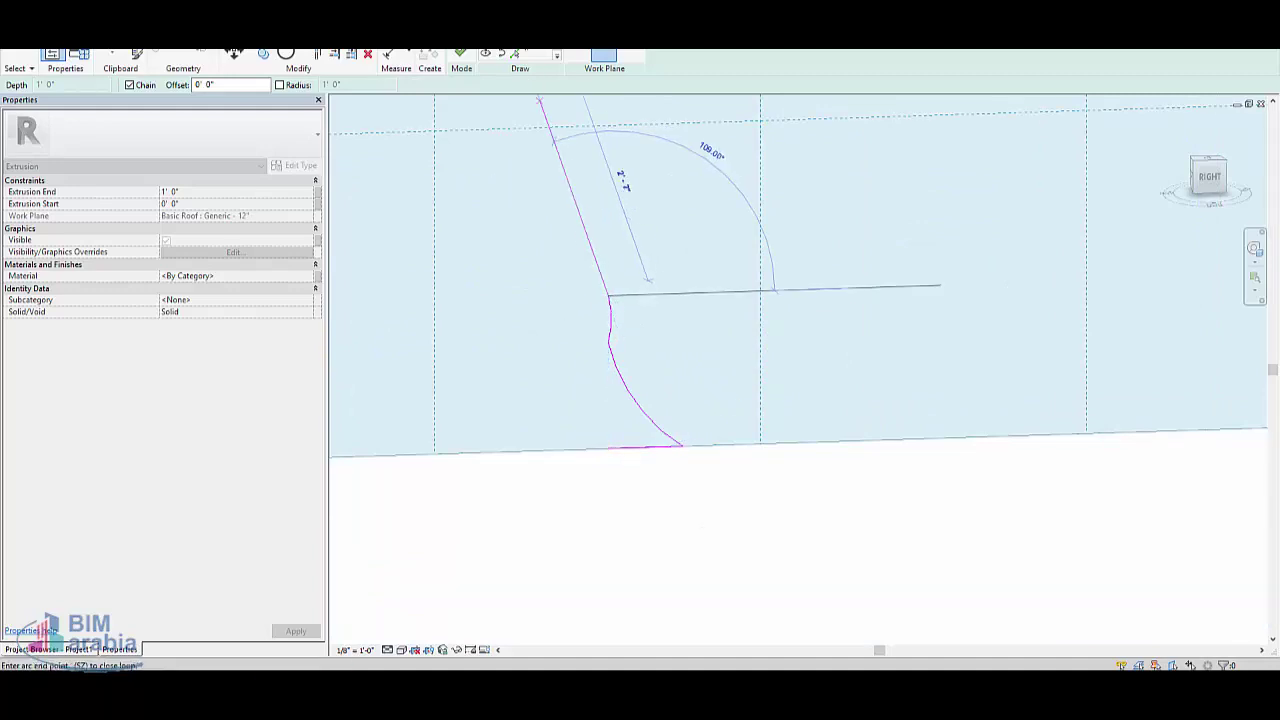
pyautogui.click(589, 263)
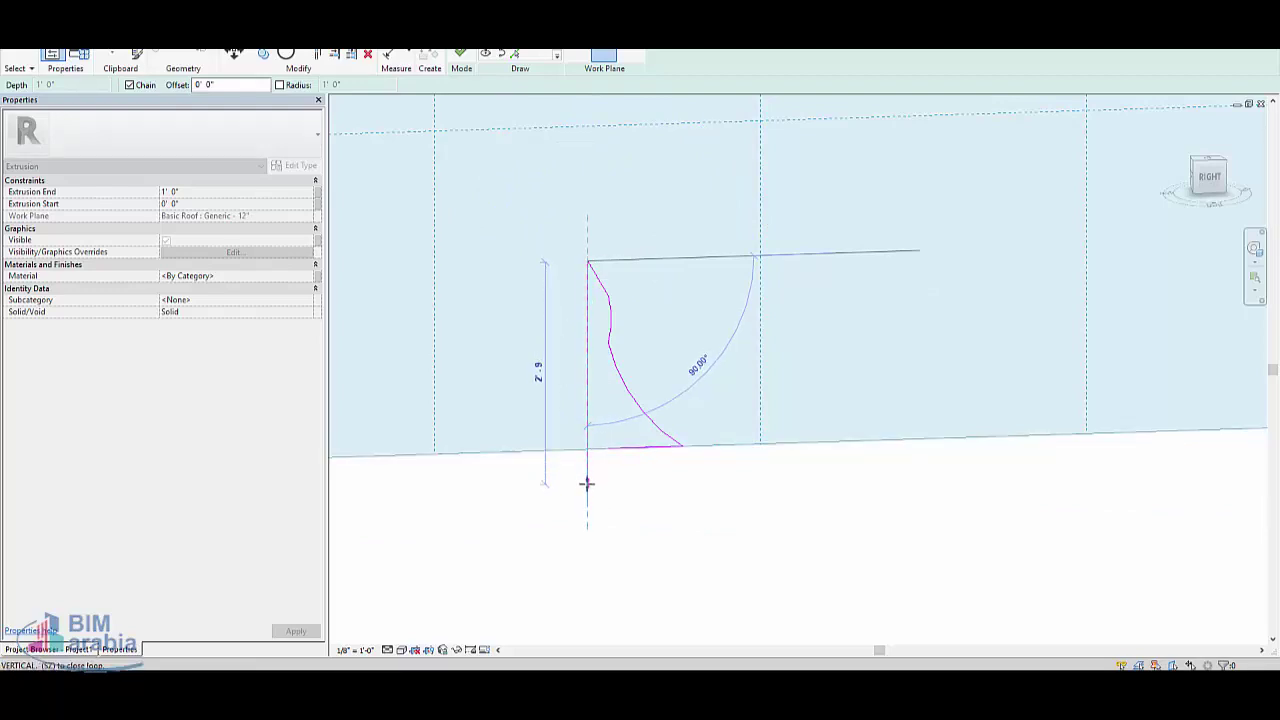
pyautogui.click(587, 490)
pyautogui.press('Escape')
pyautogui.press('Escape')
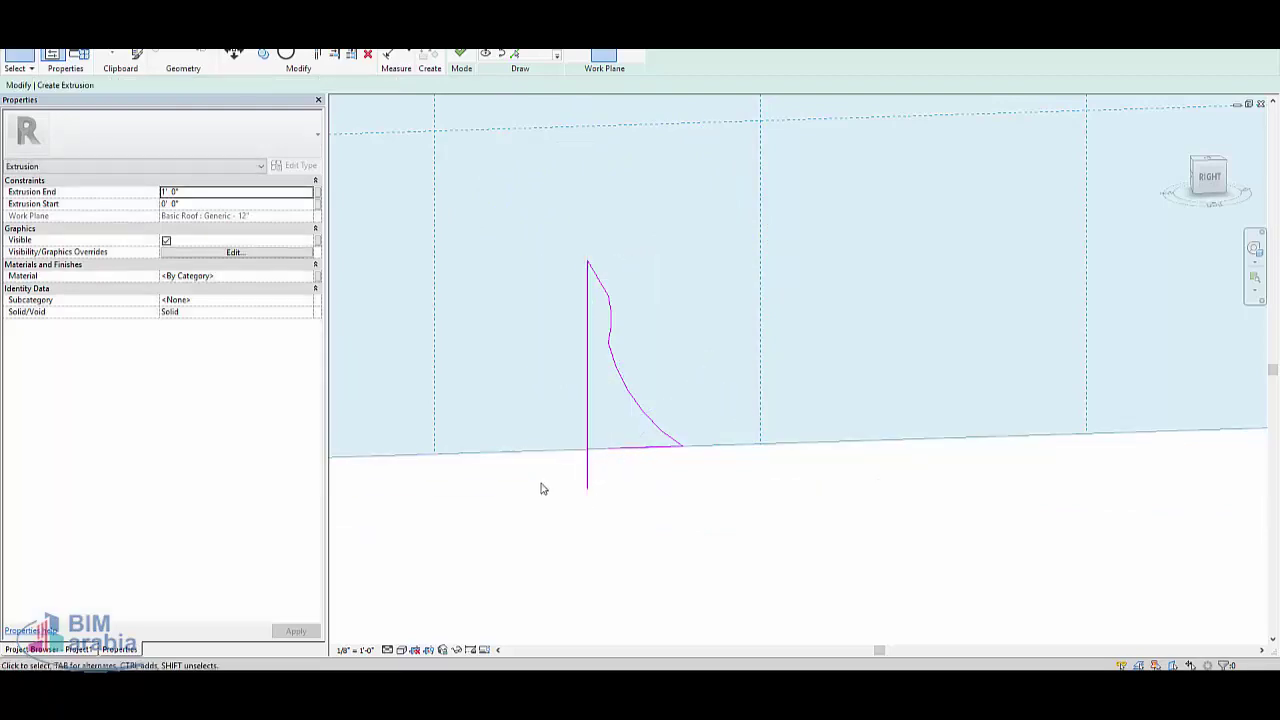
pyautogui.scroll(2, 595, 268)
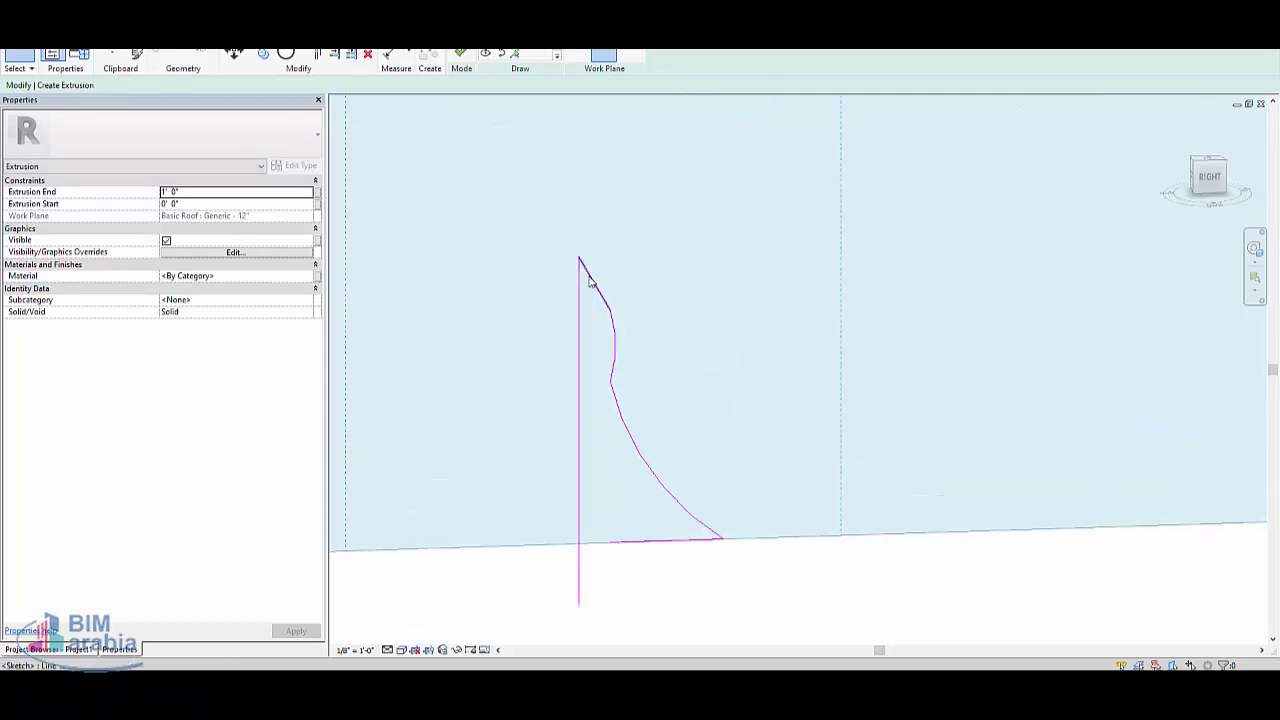
# Step: Mirror the half profile across the centre line and delete the vertical reference line
pyautogui.moveTo(531, 568); pyautogui.dragTo(837, 206)
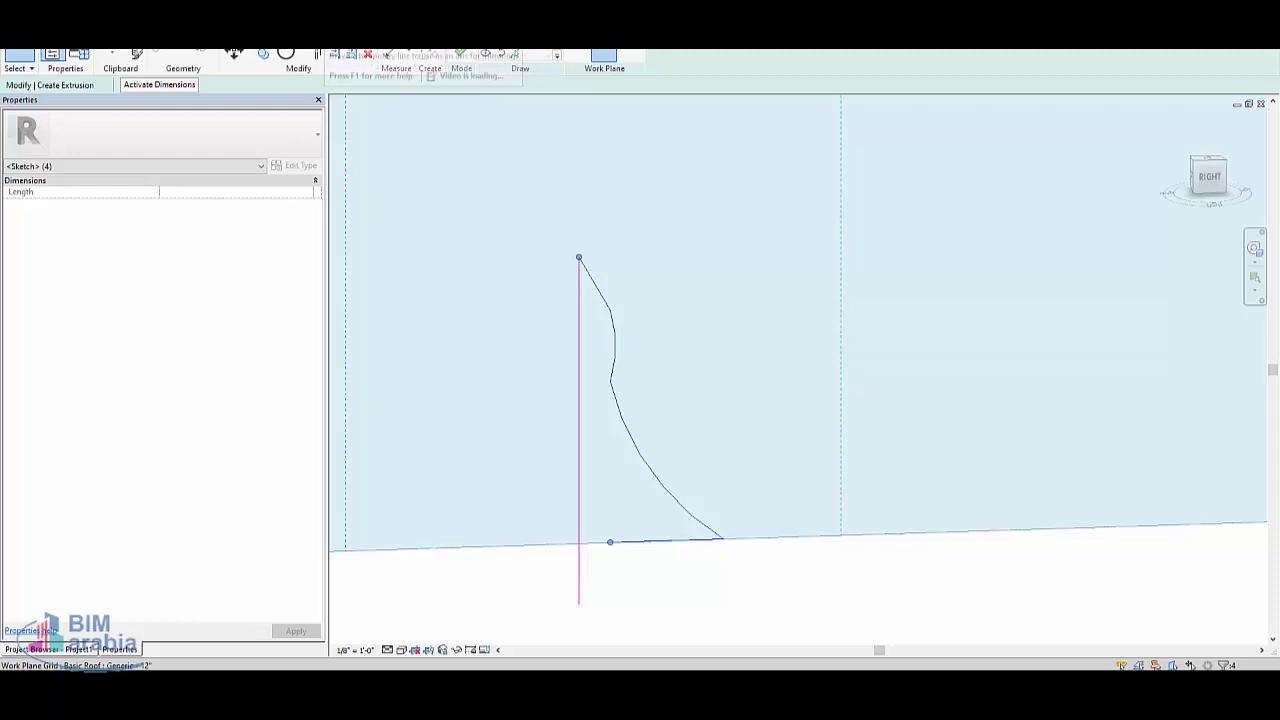
pyautogui.press('Escape')
pyautogui.click(578, 312)
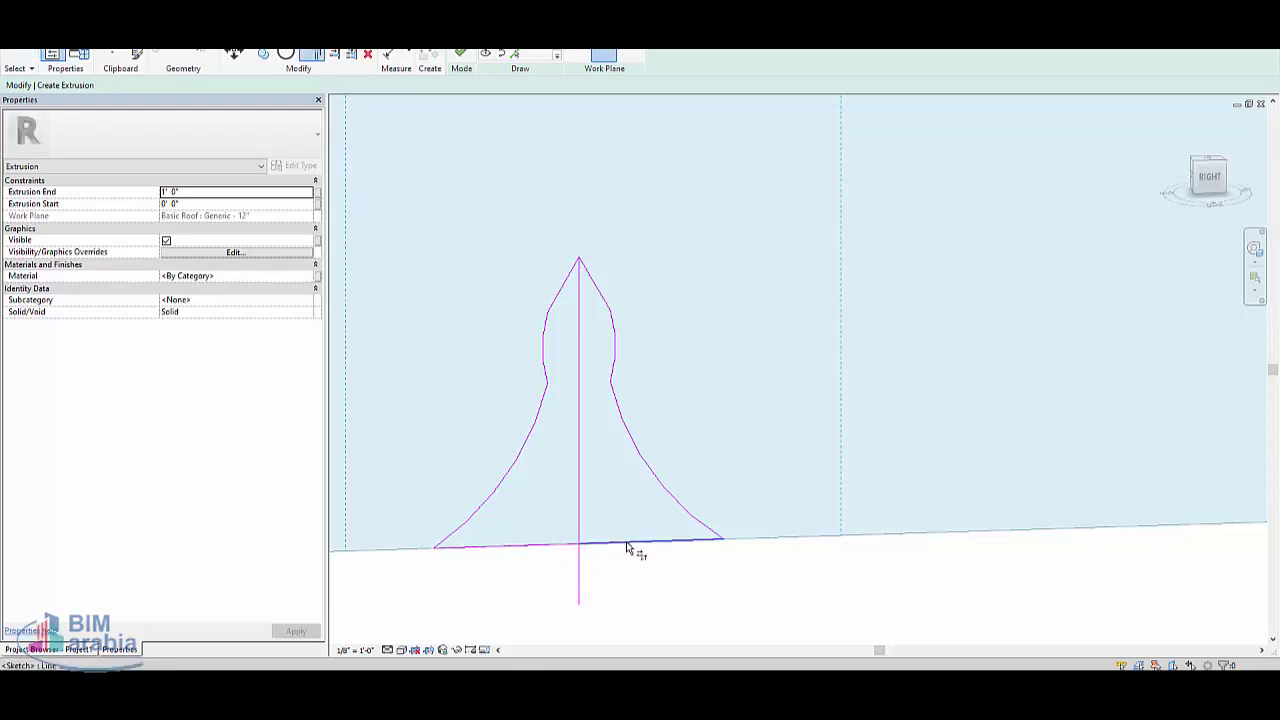
pyautogui.click(576, 486)
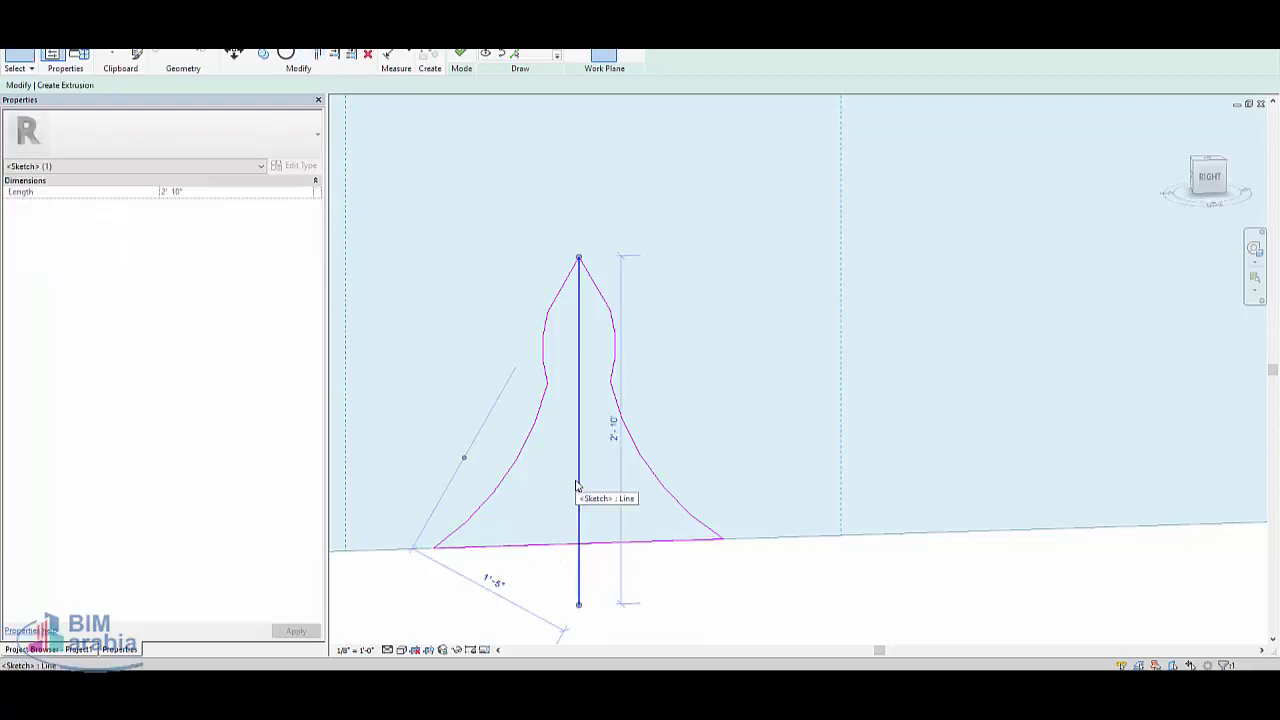
pyautogui.press('Delete')
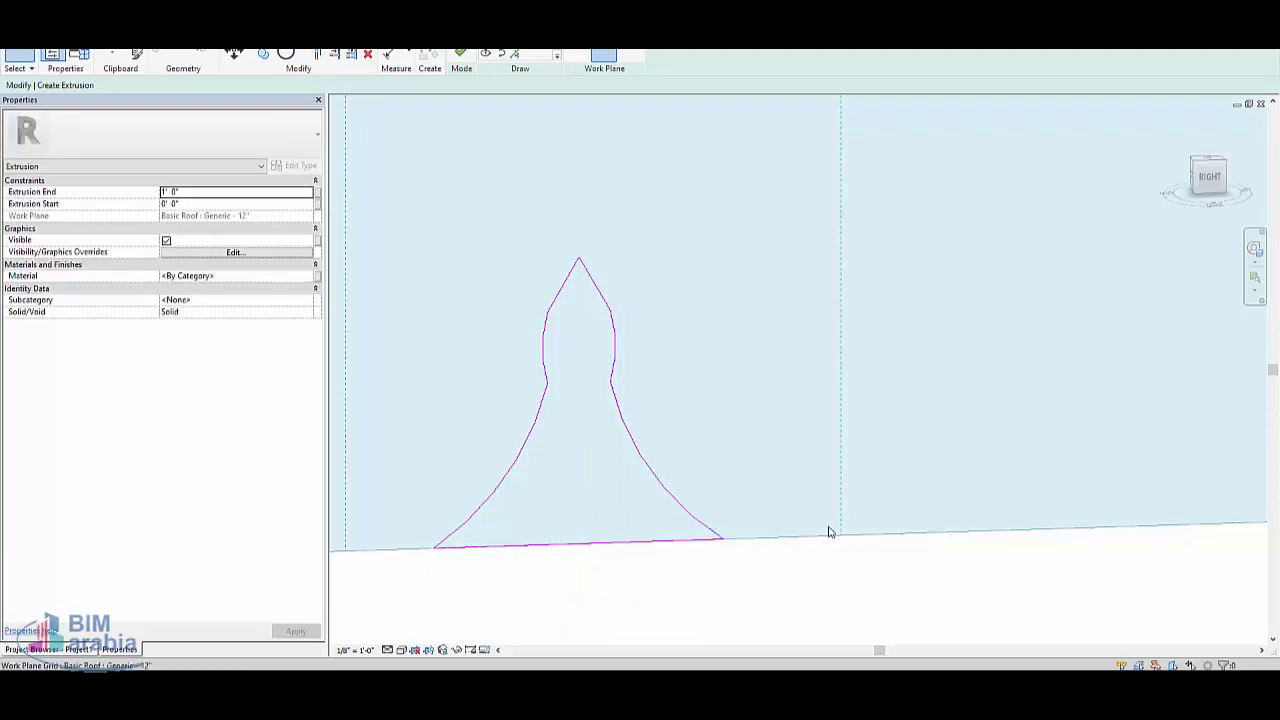
# Step: Finish the sketch into a solid 1' 0" deep spire extrusion on the roof edge
pyautogui.click(461, 55)
pyautogui.scroll(-2, 623, 496)
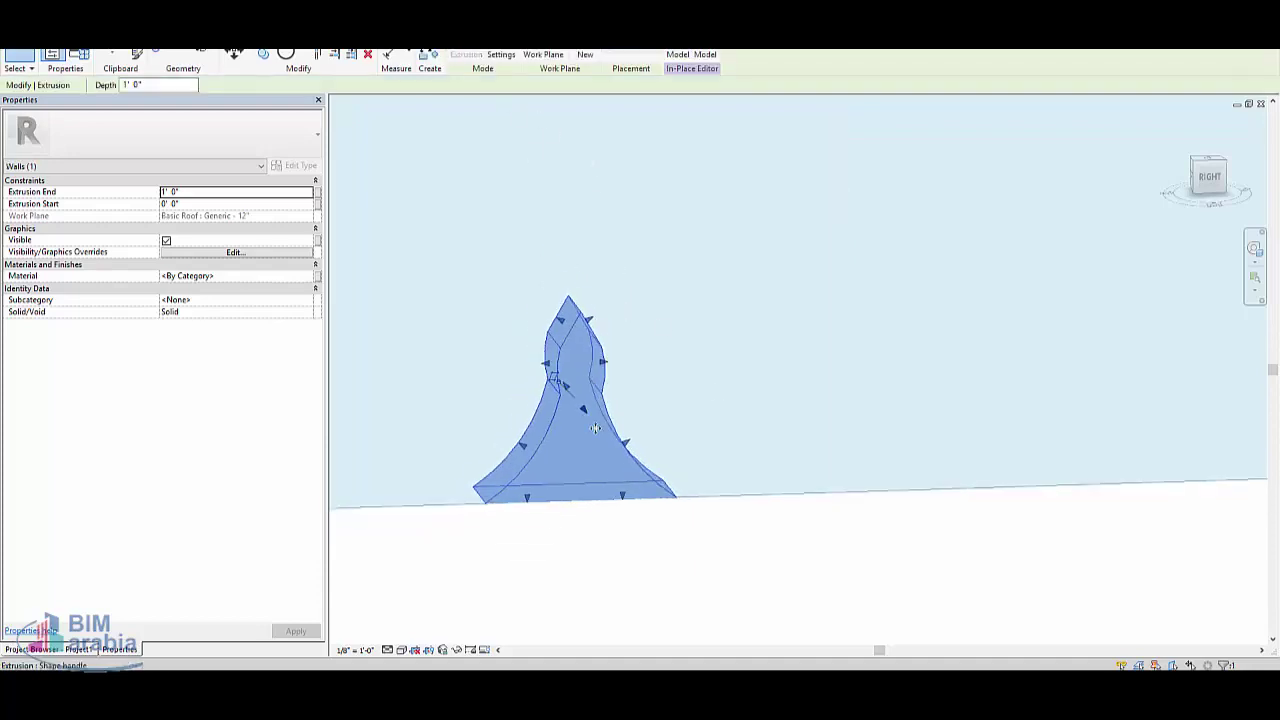
pyautogui.scroll(-2, 623, 496)
pyautogui.scroll(-1, 623, 496)
pyautogui.press('m')
pyautogui.press('v')
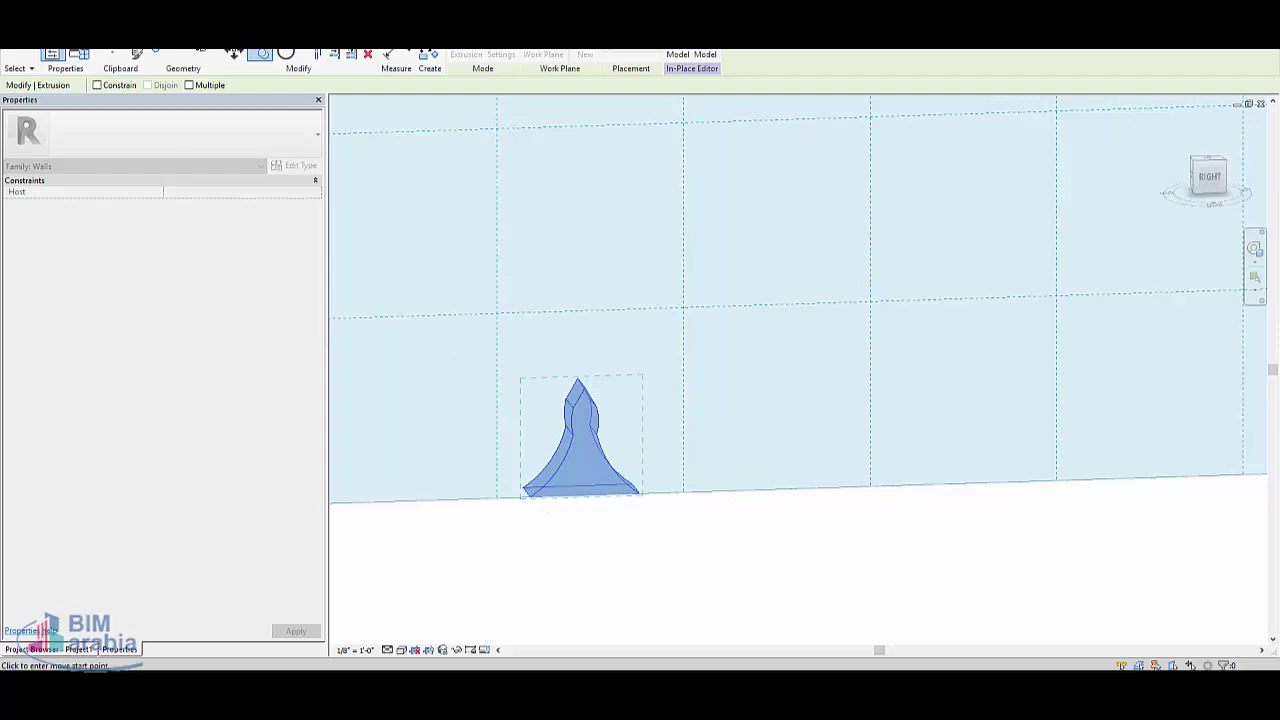
# Step: Array the spire into 10 copies along the roof edge, spaced from its base corner
pyautogui.press('a')
pyautogui.press('r')
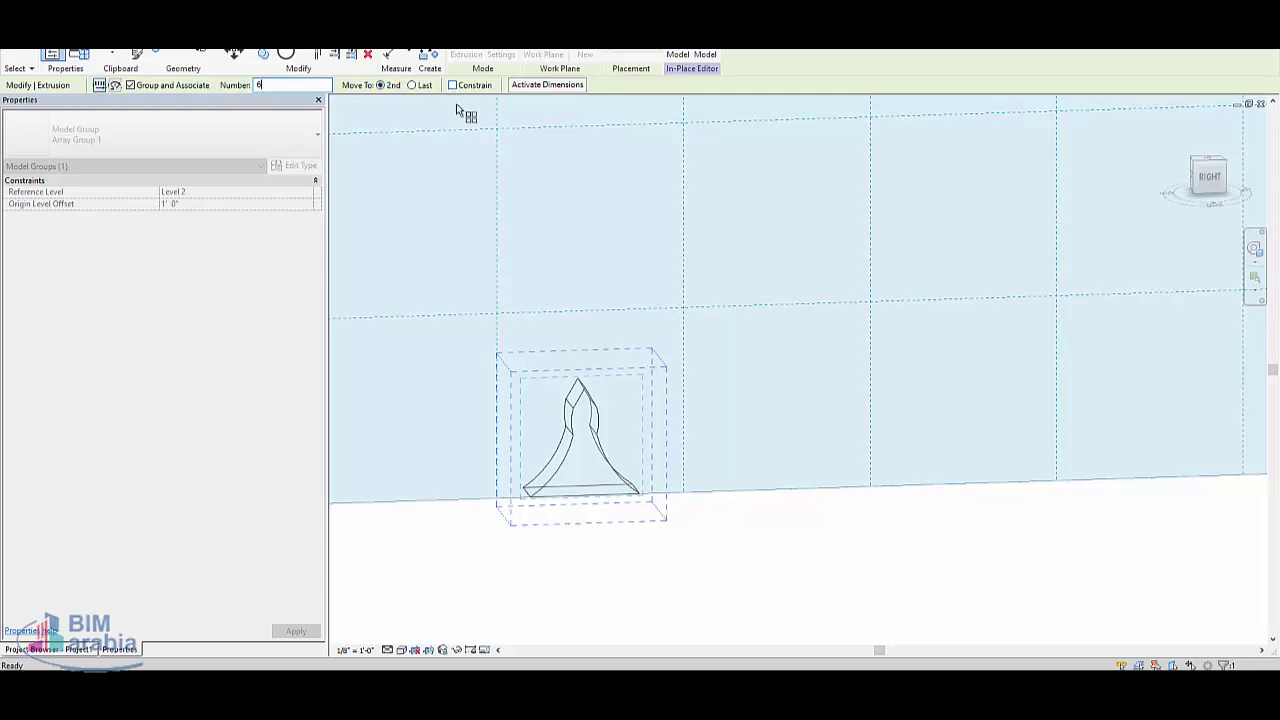
pyautogui.scroll(3, 530, 498)
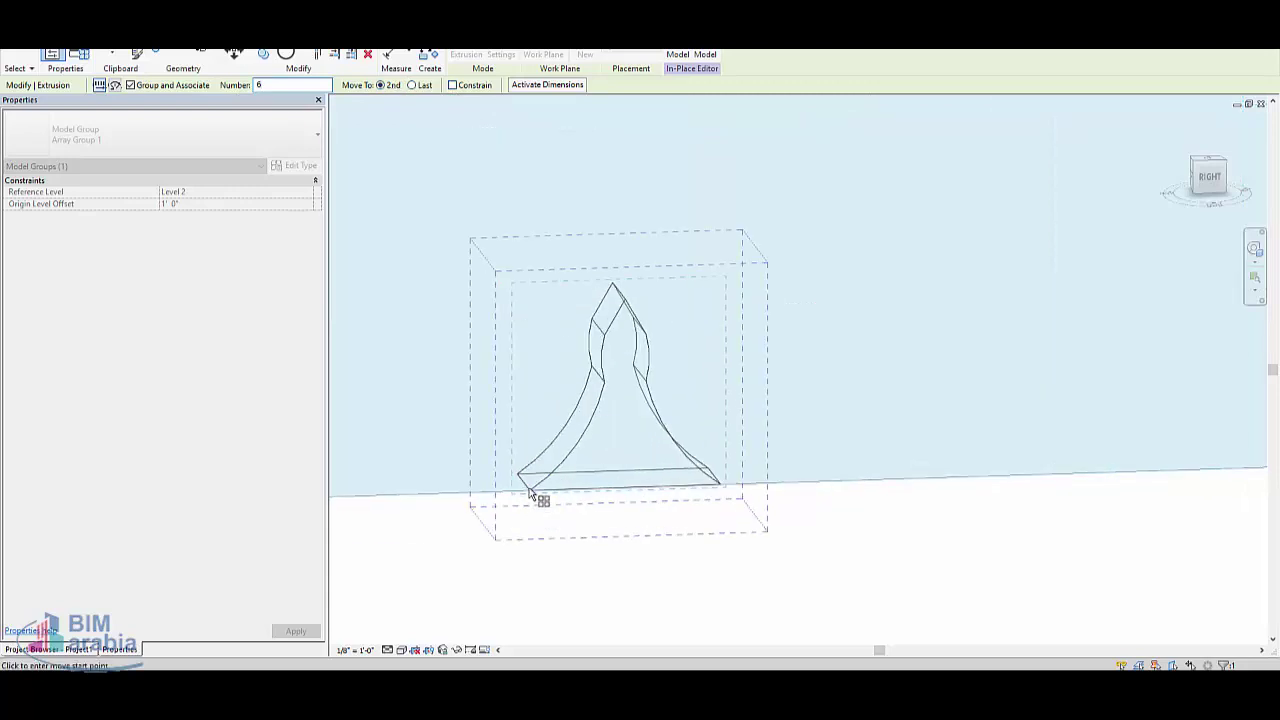
pyautogui.click(529, 488)
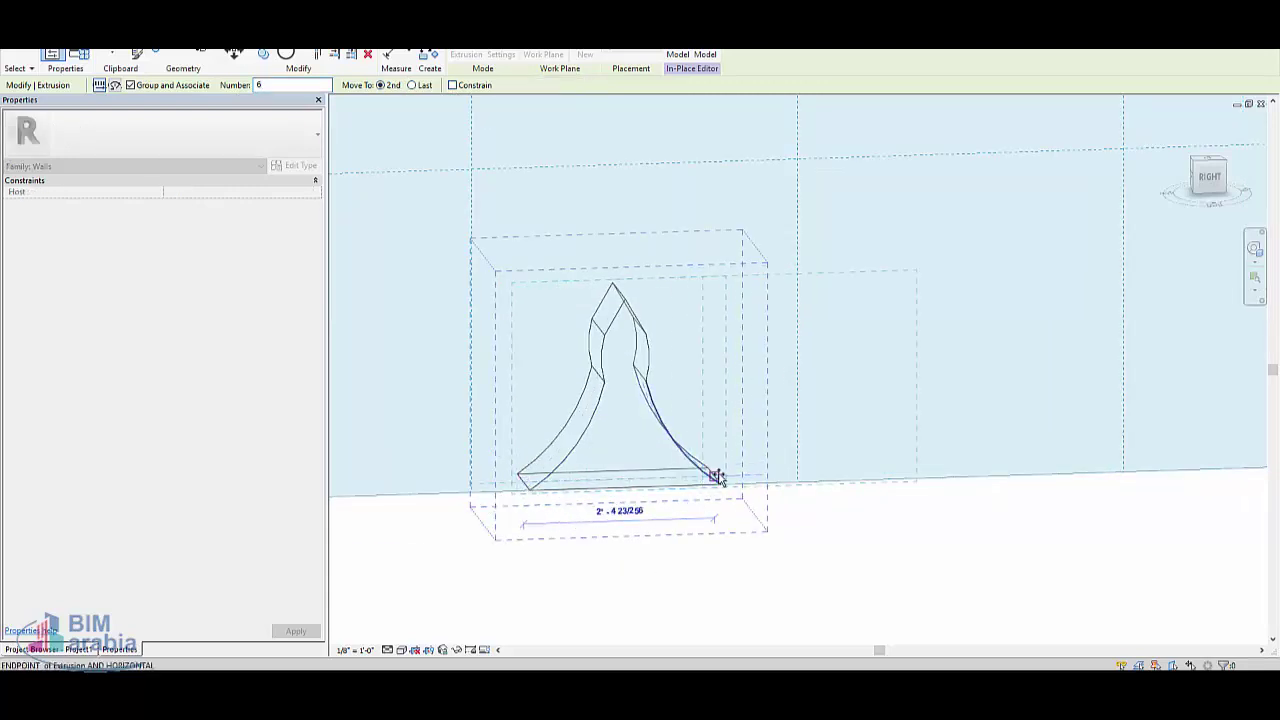
pyautogui.scroll(3, 717, 477)
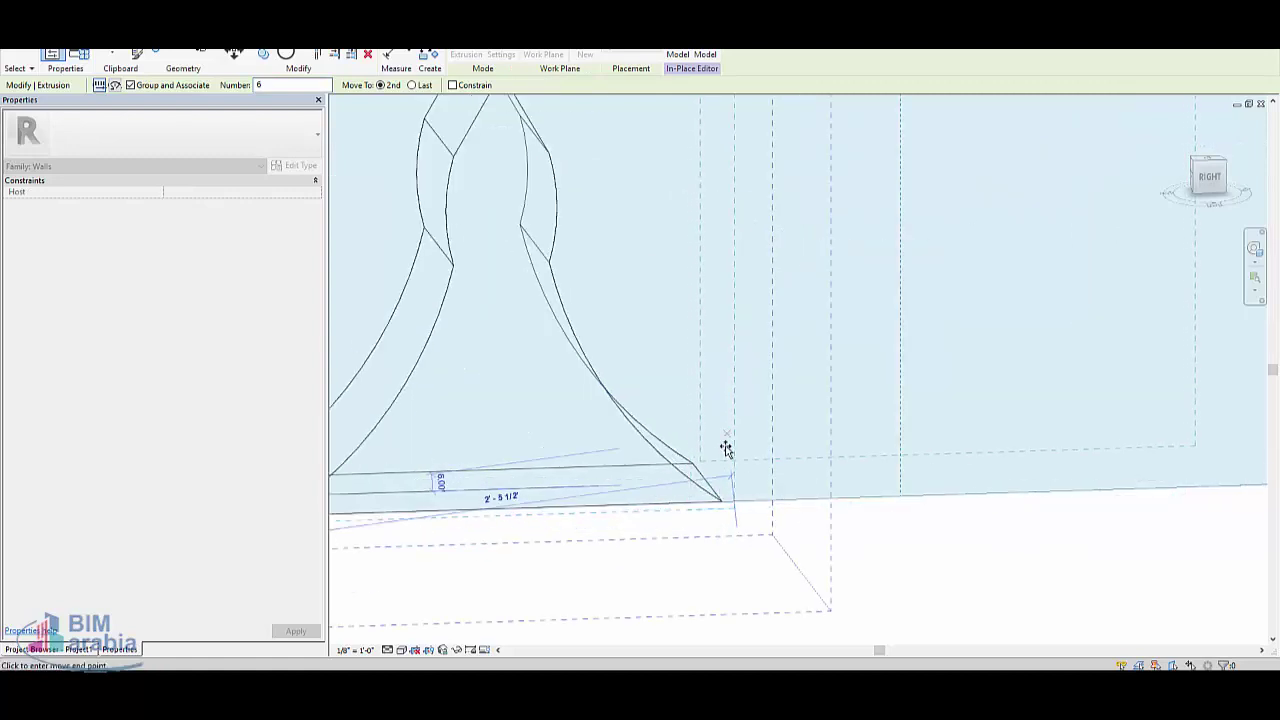
pyautogui.click(707, 484)
pyautogui.scroll(-3, 543, 506)
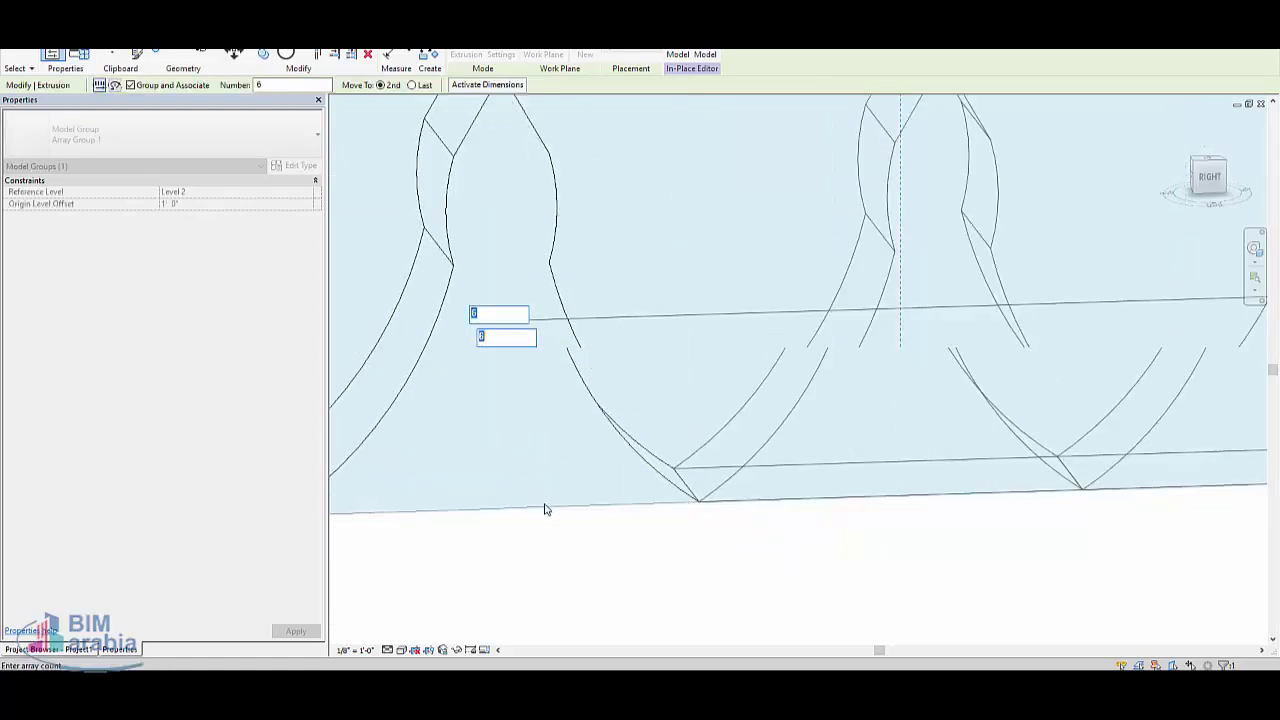
pyautogui.scroll(-2, 551, 491)
pyautogui.scroll(-2, 614, 492)
pyautogui.write('10')
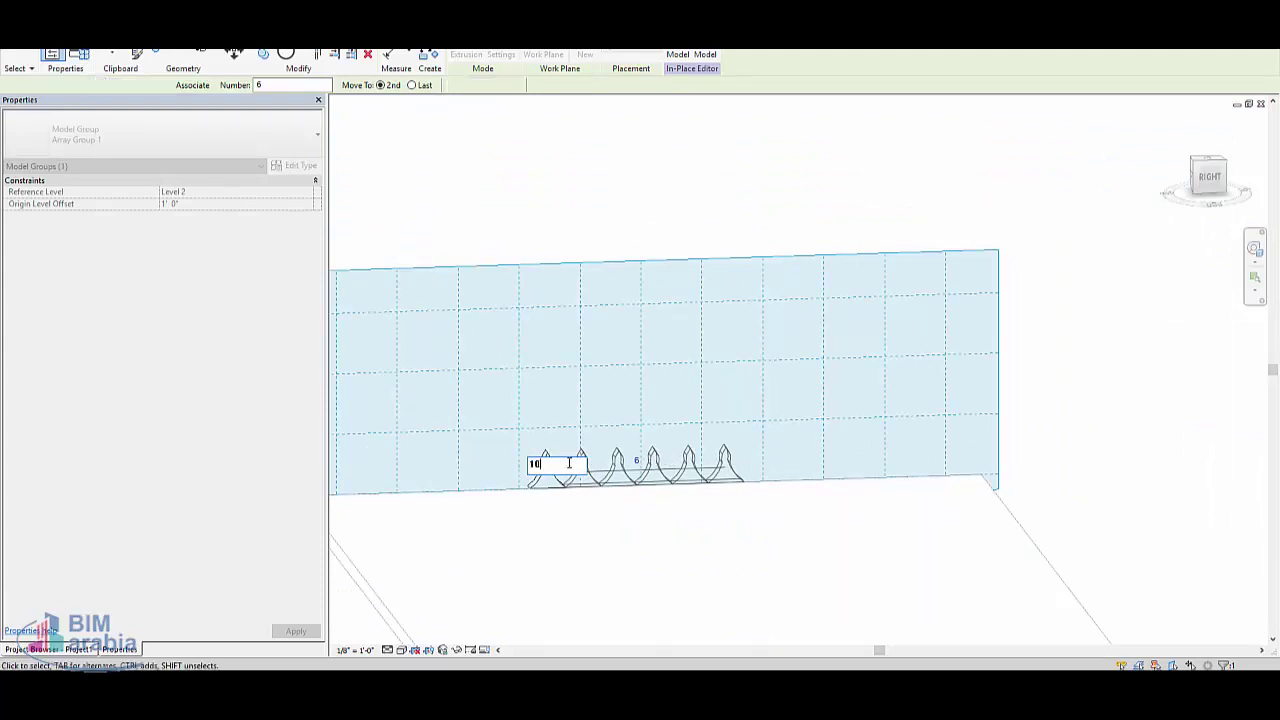
pyautogui.press('Return')
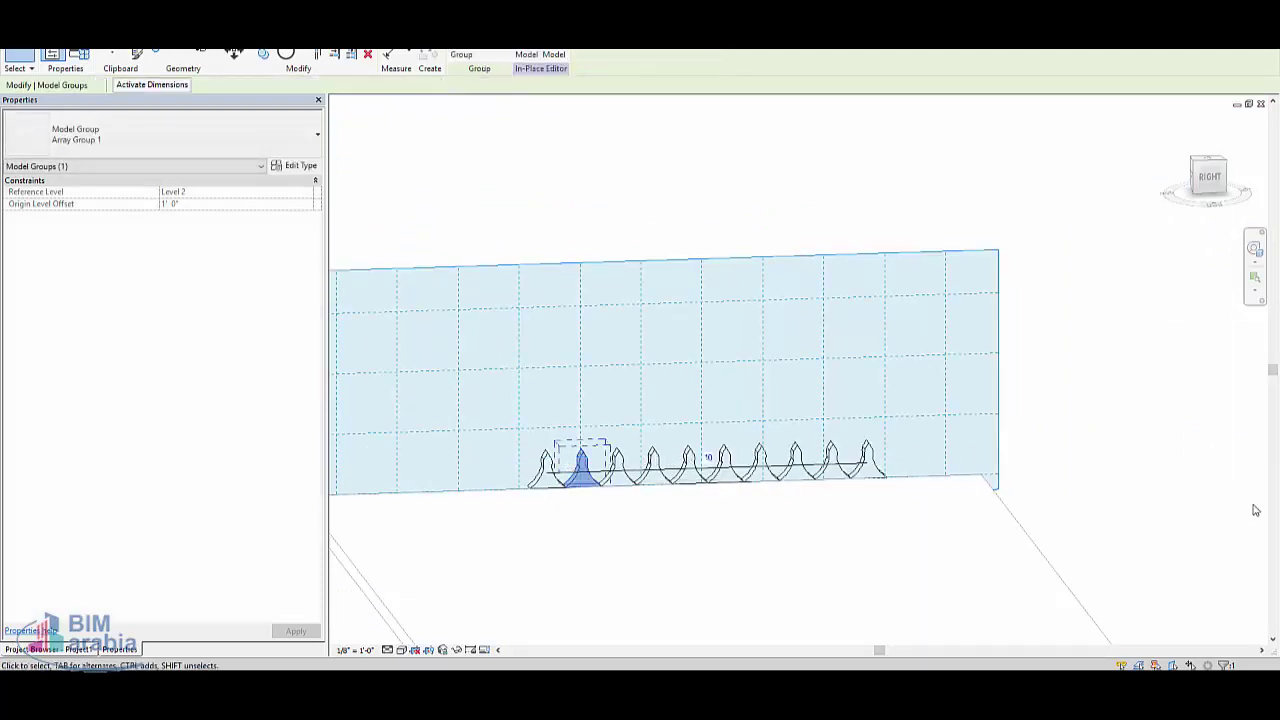
pyautogui.click(755, 525)
# Step: Finish the in-place model and orbit to view the spire row on the slab top
pyautogui.scroll(-1, 708, 477)
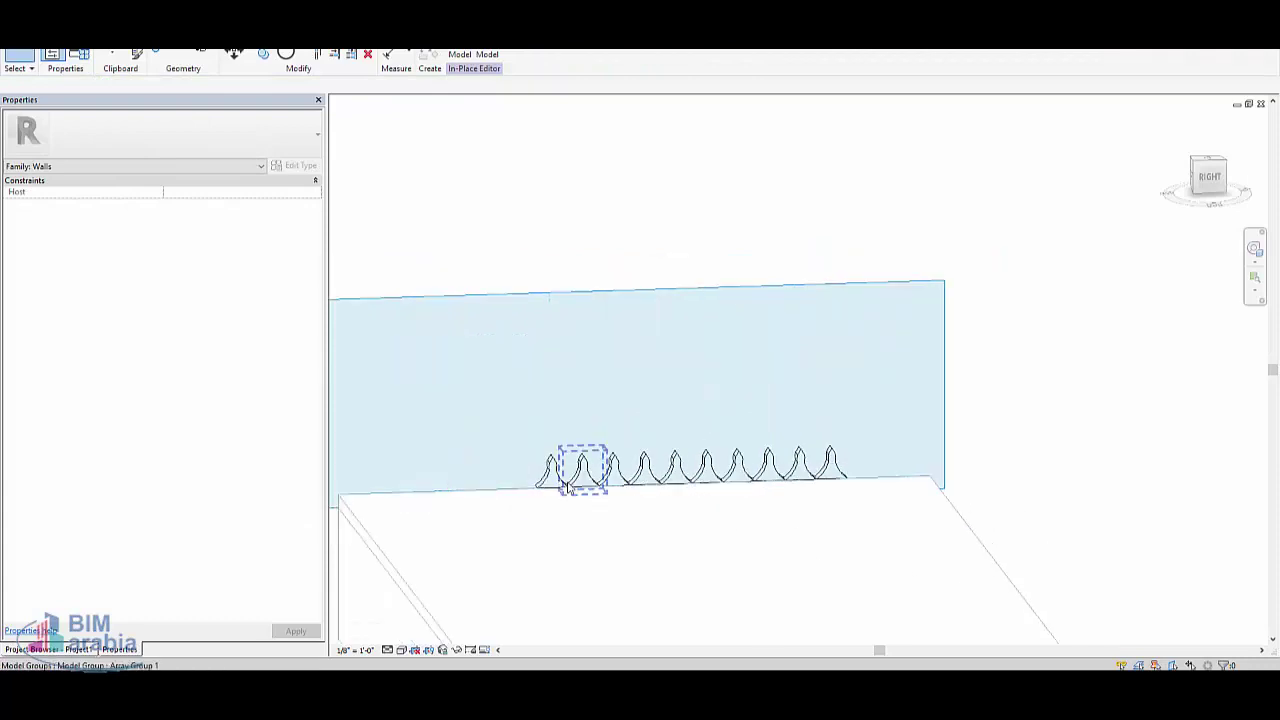
pyautogui.scroll(-2, 600, 490)
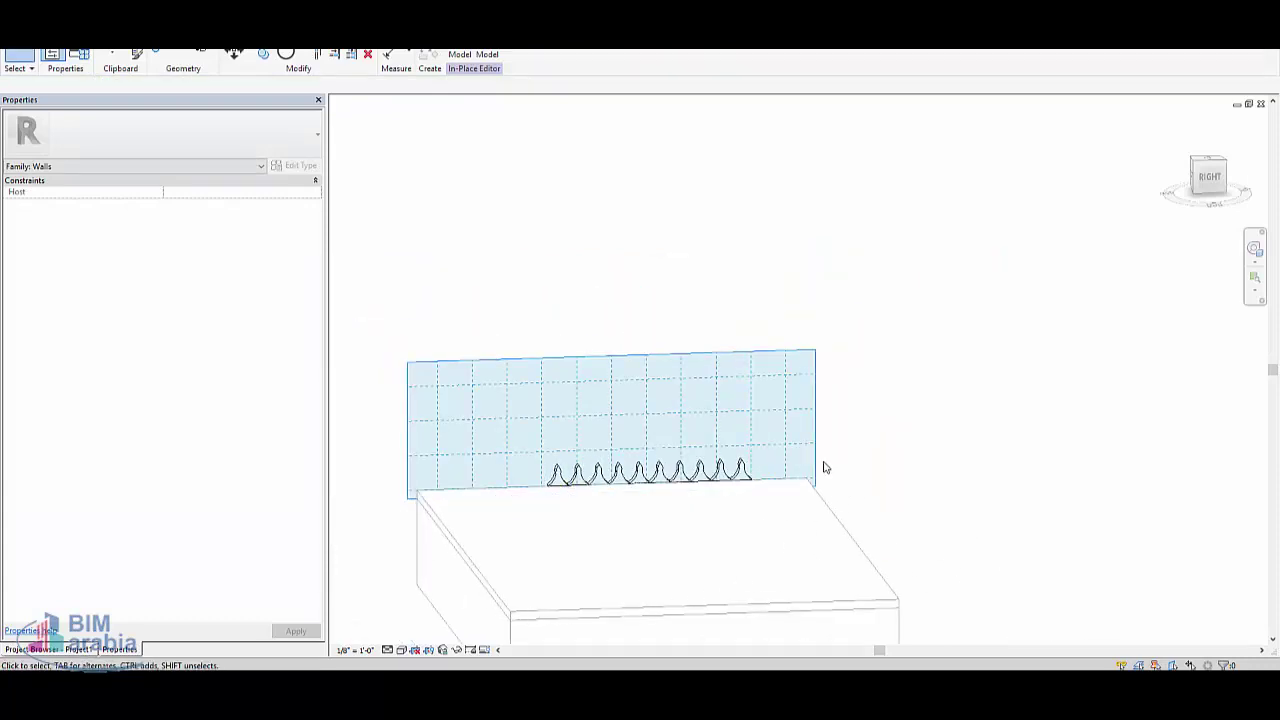
pyautogui.click(468, 53)
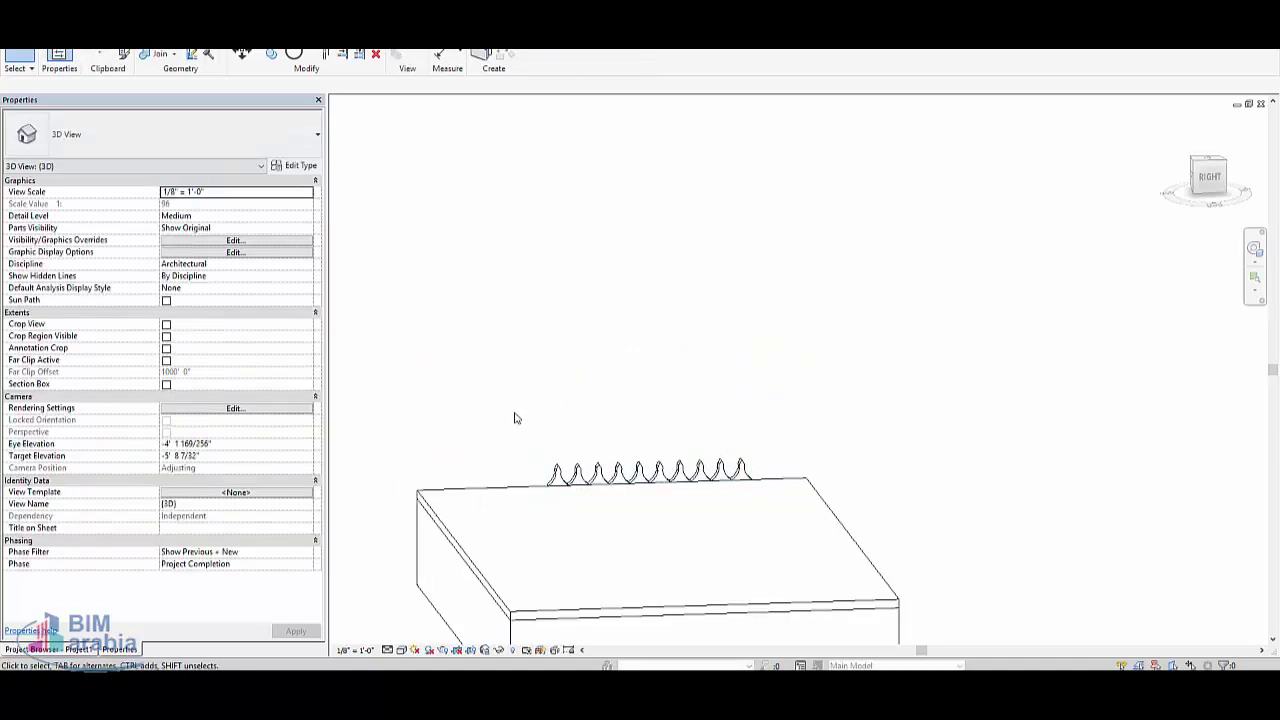
pyautogui.moveTo(412, 593)
pyautogui.keyDown('shift'); pyautogui.mouseDown(button='middle')
pyautogui.moveTo(794, 600)
pyautogui.moveTo(971, 457)
pyautogui.mouseUp(button='middle'); pyautogui.keyUp('shift')
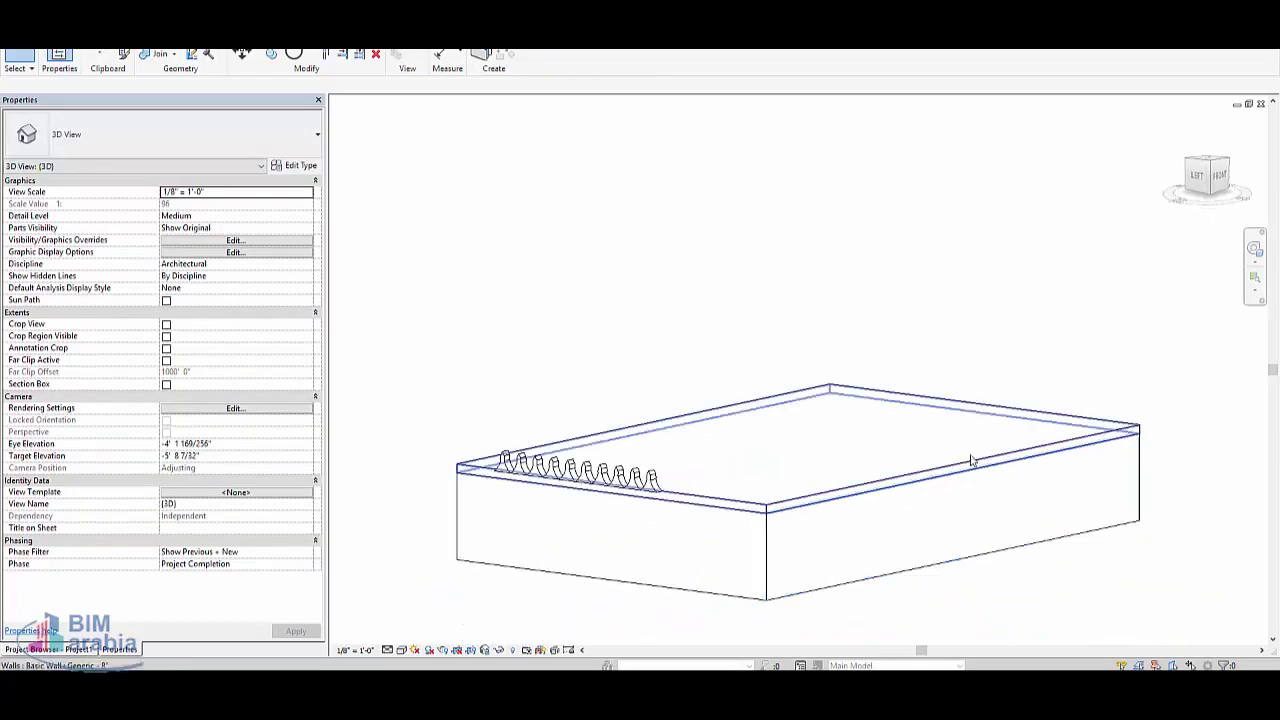
pyautogui.scroll(3, 543, 606)
pyautogui.moveTo(614, 434)
pyautogui.keyDown('shift'); pyautogui.mouseDown(button='middle')
pyautogui.moveTo(689, 546)
pyautogui.moveTo(737, 520)
pyautogui.moveTo(760, 525)
pyautogui.mouseUp(button='middle'); pyautogui.keyUp('shift')
# Step: Start a second Model In-Place family in the Walls category with the default name
pyautogui.click(45, 38)
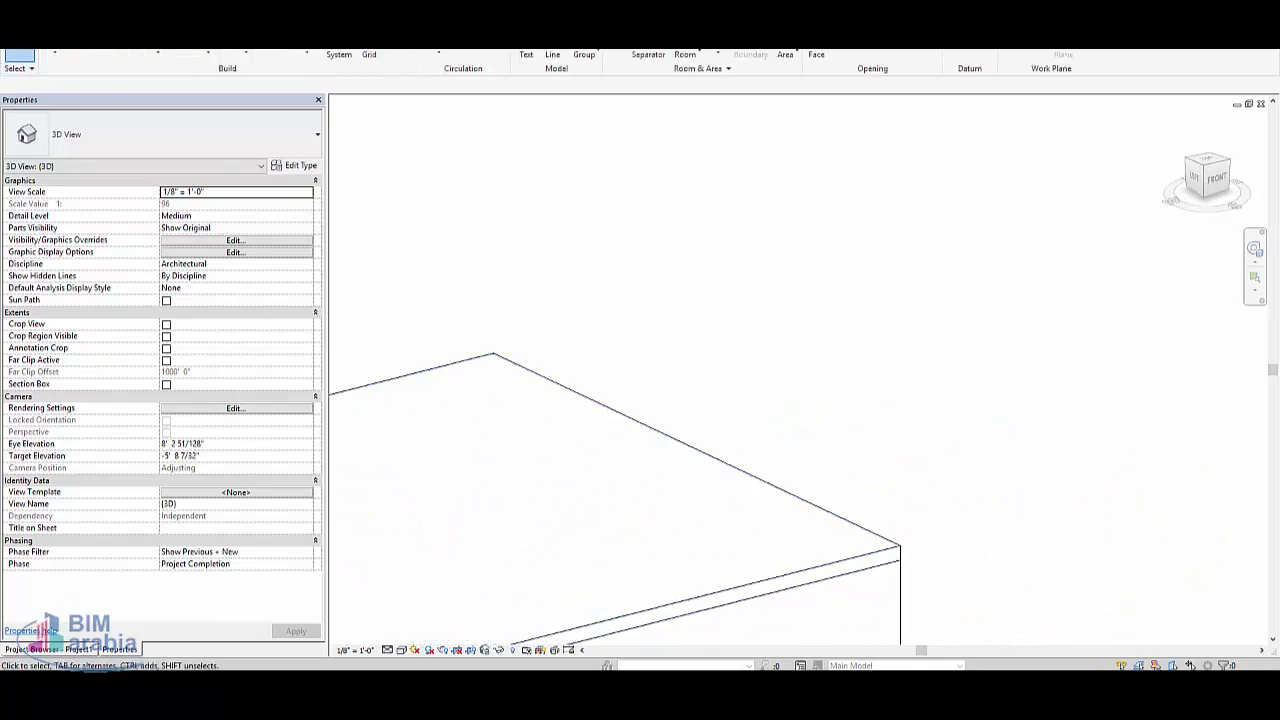
pyautogui.click(158, 55)
pyautogui.click(180, 105)
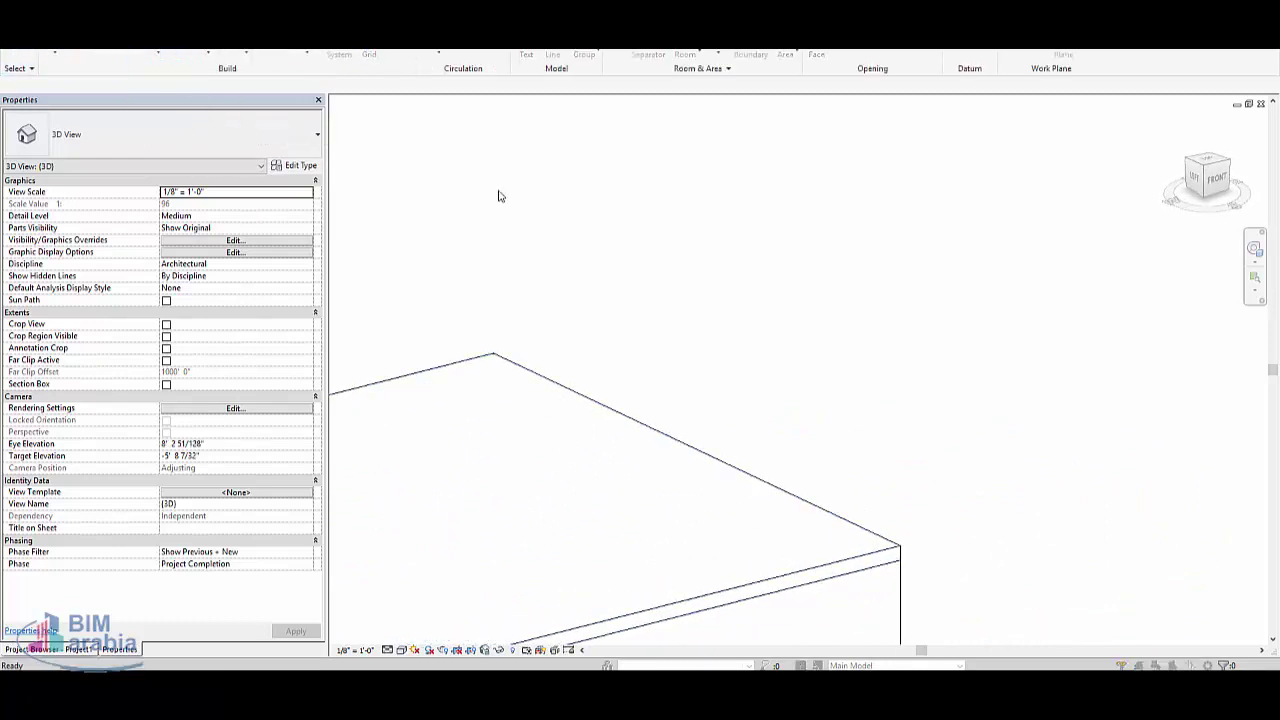
pyautogui.click(585, 267)
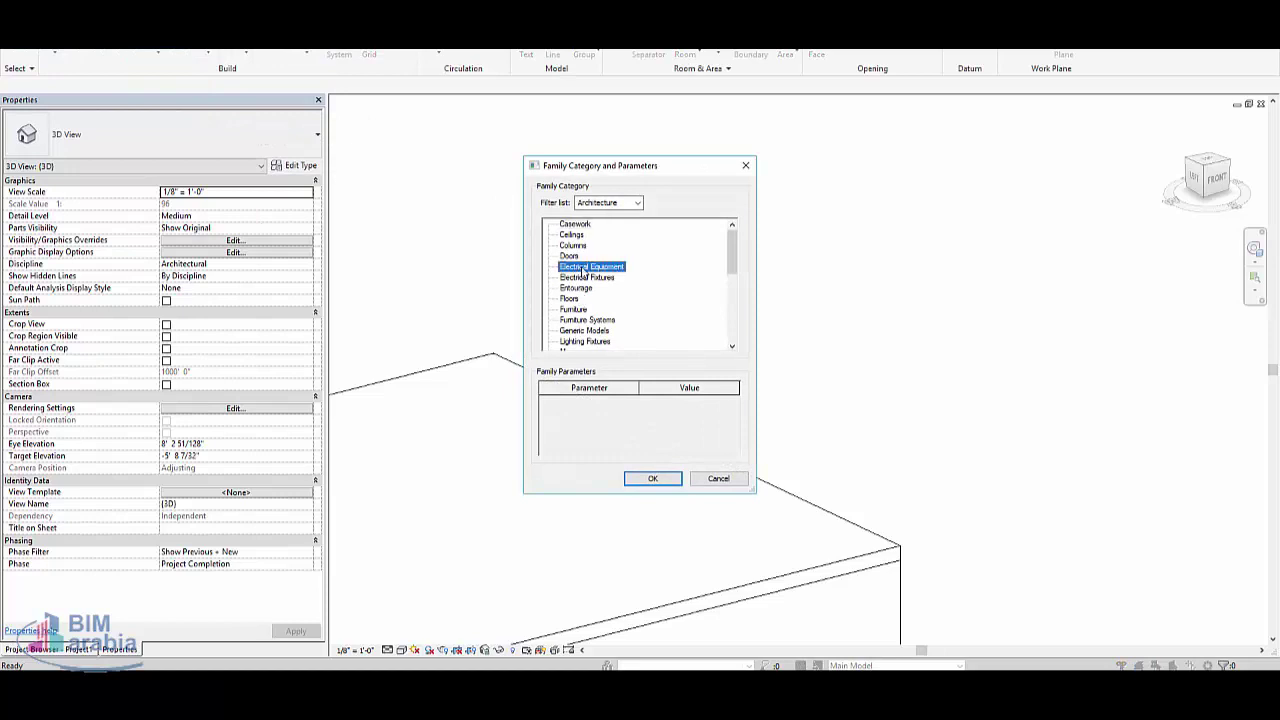
pyautogui.scroll(-1, 584, 270)
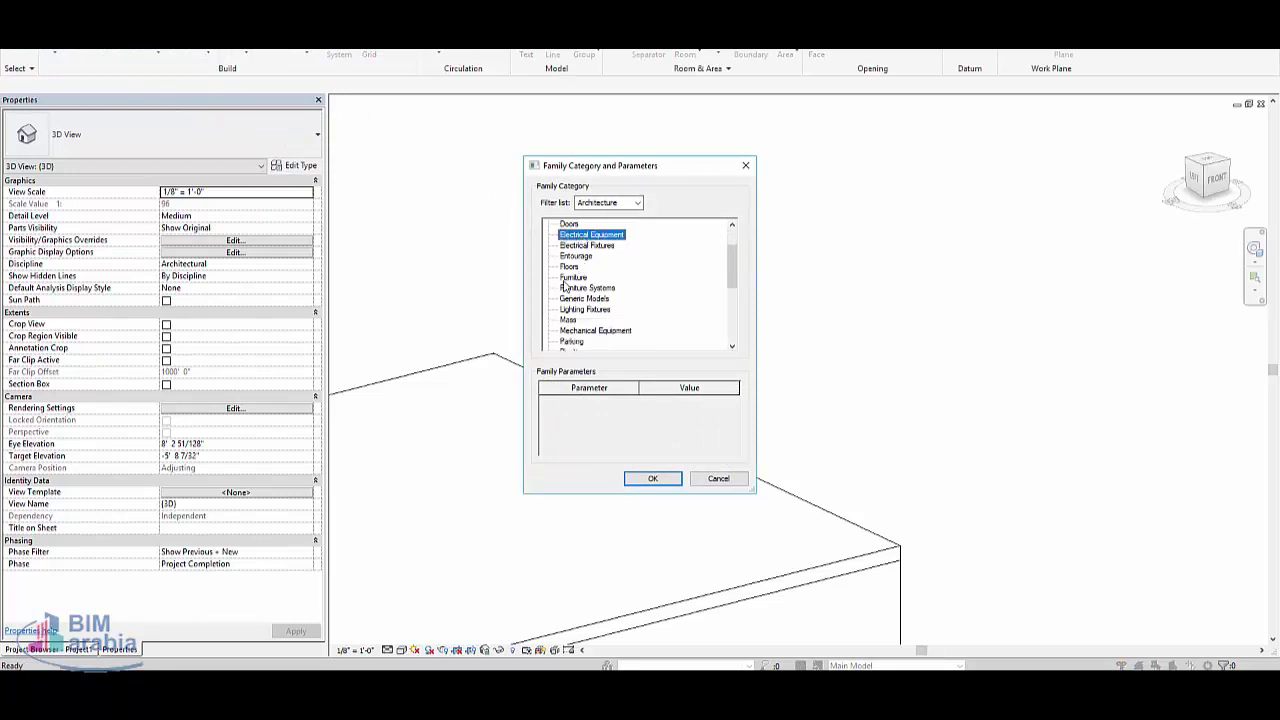
pyautogui.scroll(-5, 549, 308)
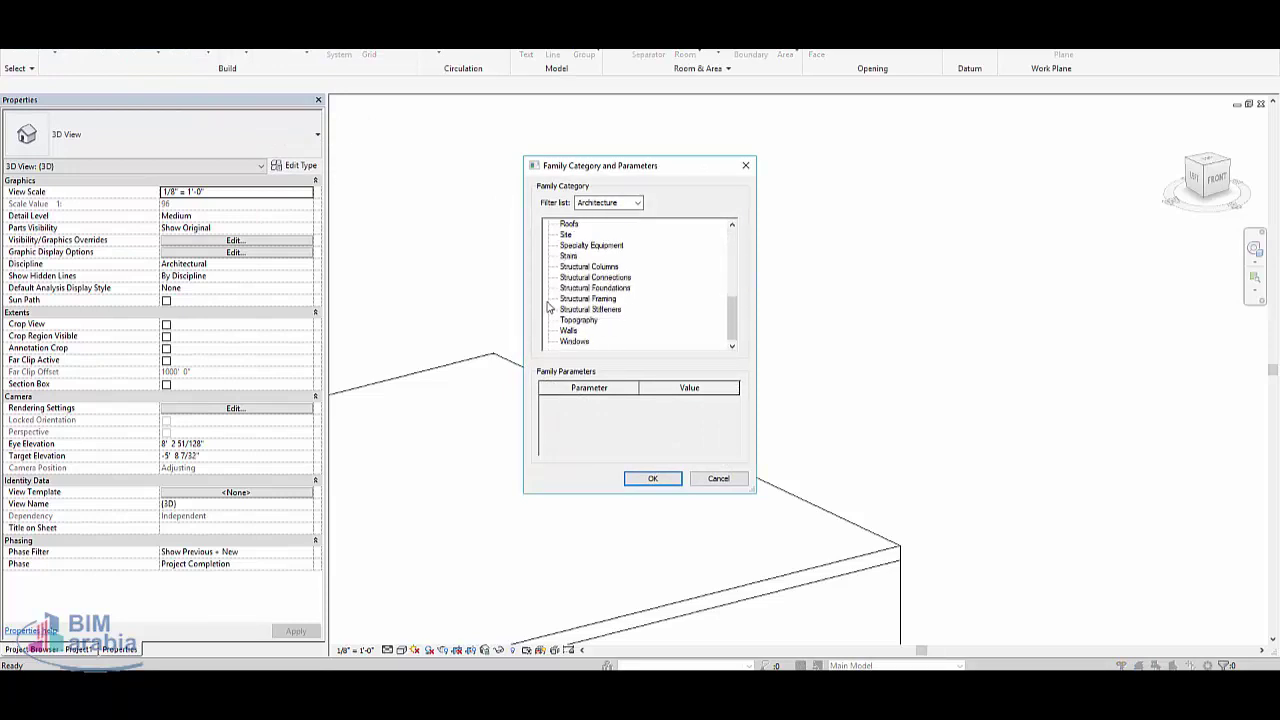
pyautogui.click(653, 478)
pyautogui.click(641, 357)
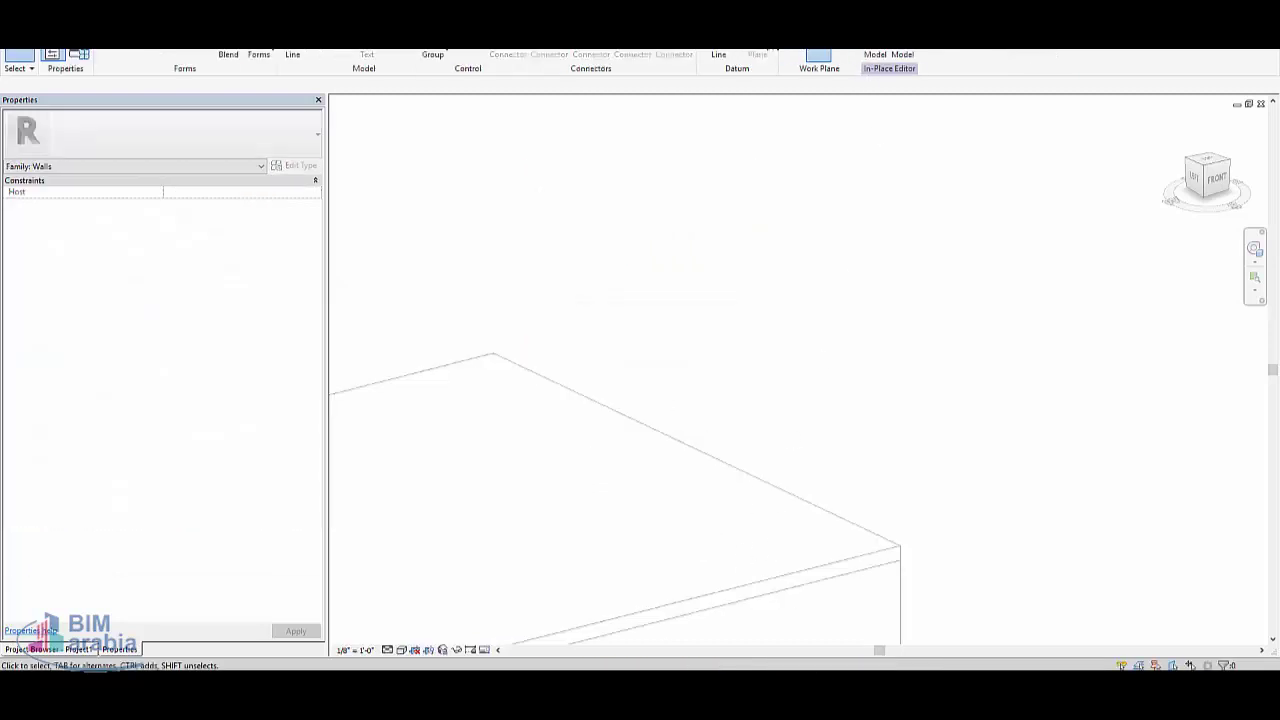
# Step: Pick the wall face along the roof edge as the work plane and begin an extrusion
pyautogui.click(818, 55)
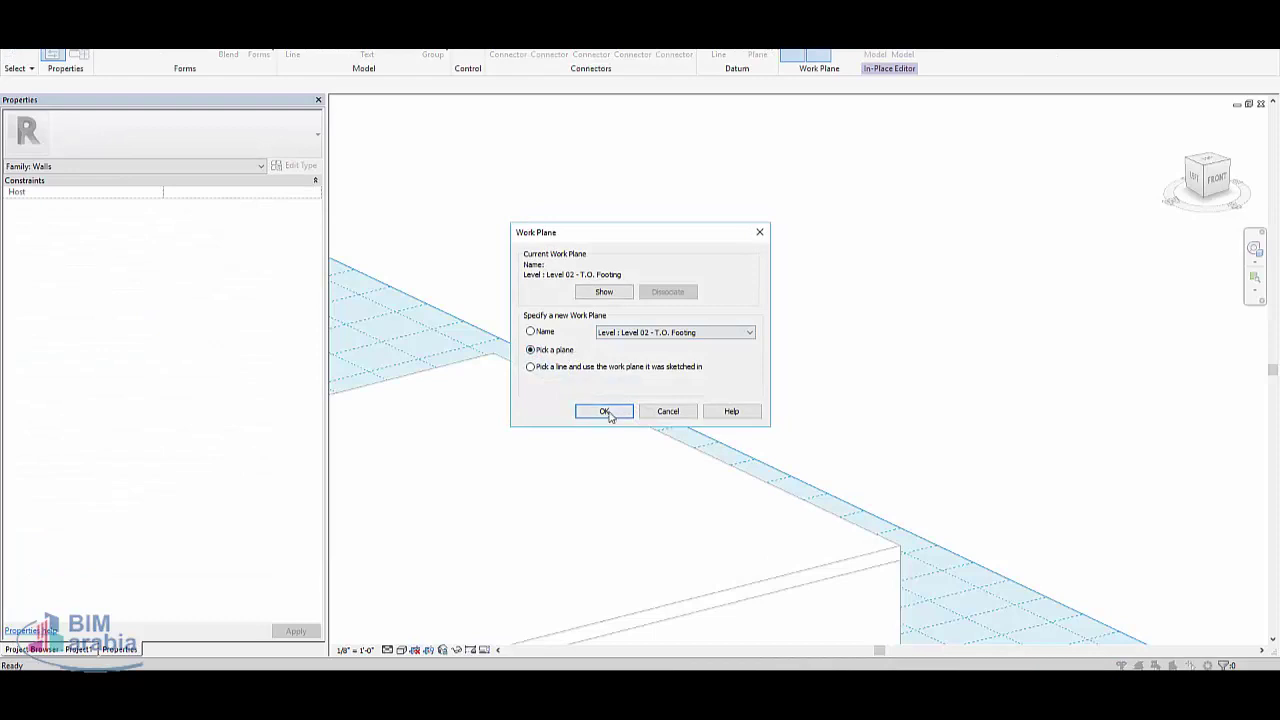
pyautogui.click(604, 411)
pyautogui.click(728, 468)
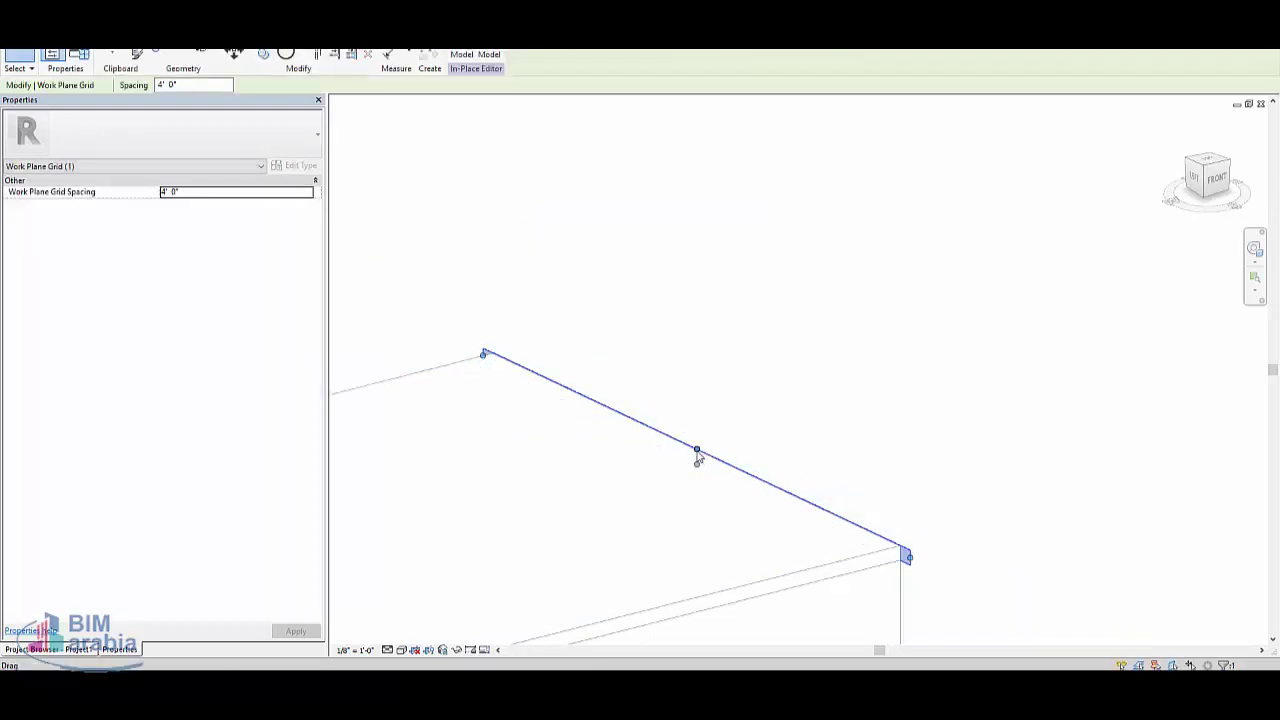
pyautogui.moveTo(698, 458)
pyautogui.keyDown('shift'); pyautogui.mouseDown(button='middle')
pyautogui.moveTo(757, 263)
pyautogui.moveTo(752, 486)
pyautogui.moveTo(858, 497)
pyautogui.moveTo(840, 480)
pyautogui.mouseUp(button='middle'); pyautogui.keyUp('shift')
pyautogui.click(200, 40)
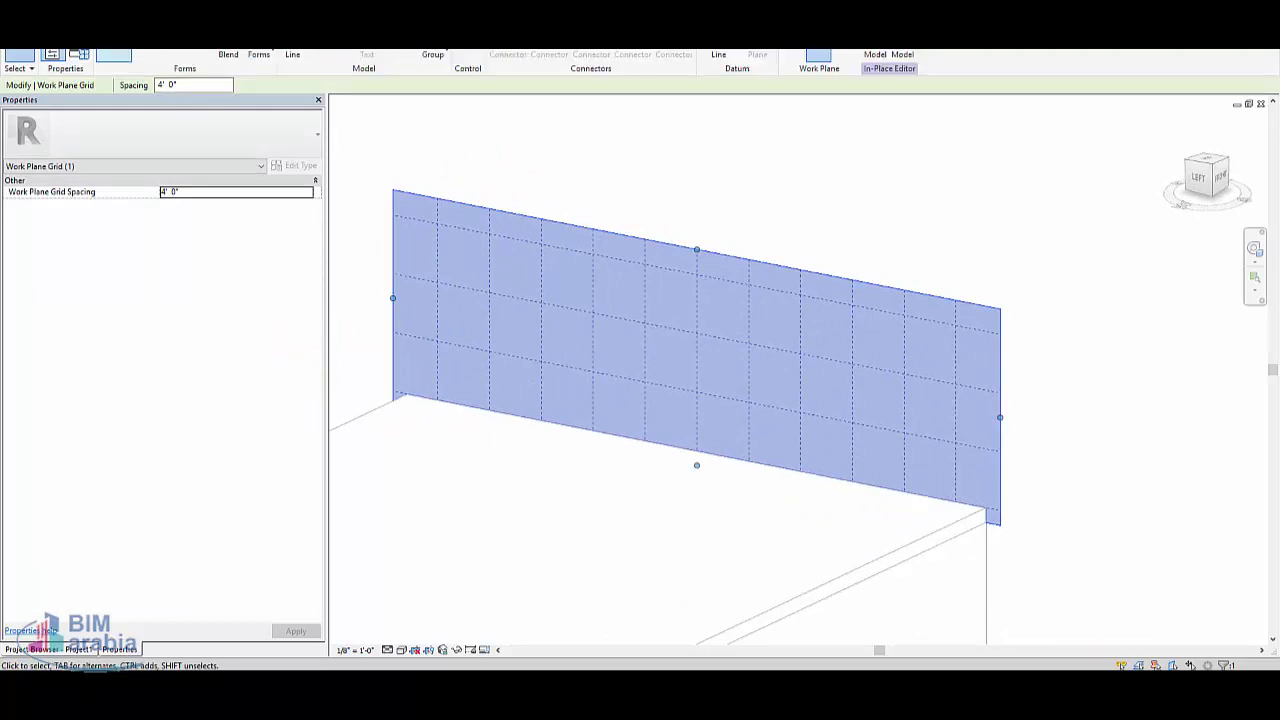
pyautogui.click(150, 58)
# Step: Draw the S-shaped half profile as chained start-end-radius and tangent arcs
pyautogui.scroll(2, 557, 389)
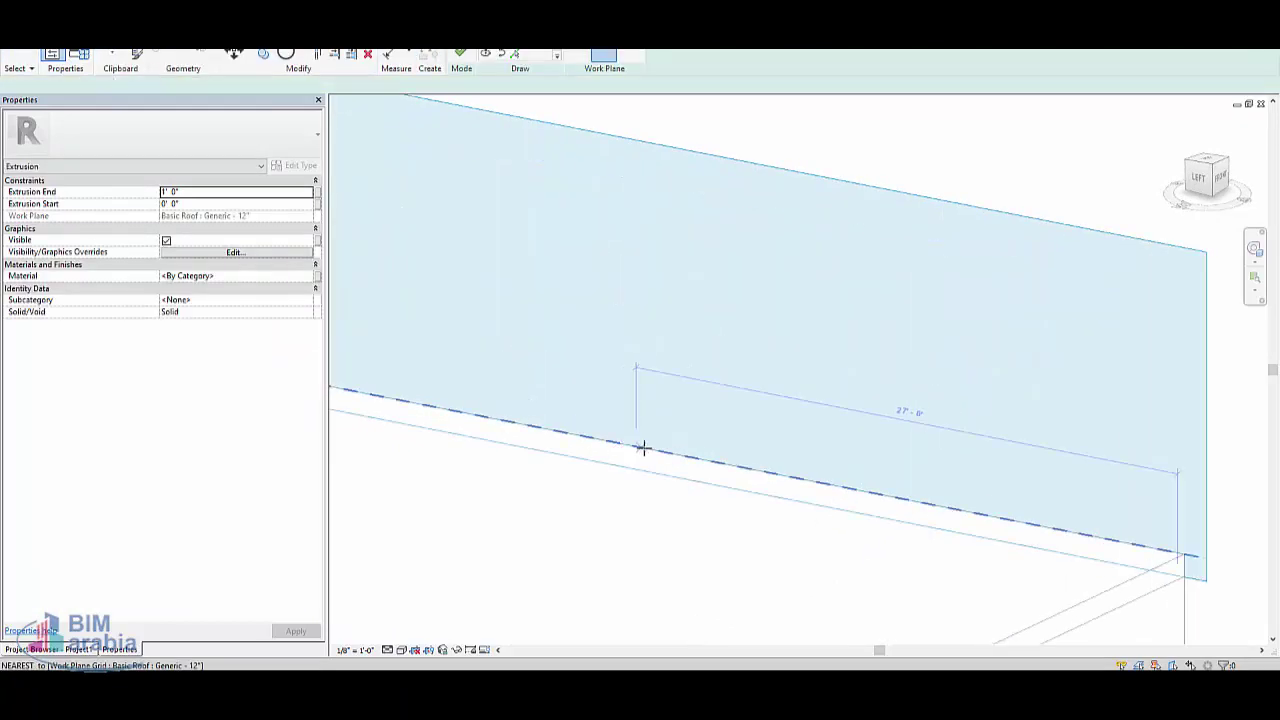
pyautogui.scroll(3, 643, 448)
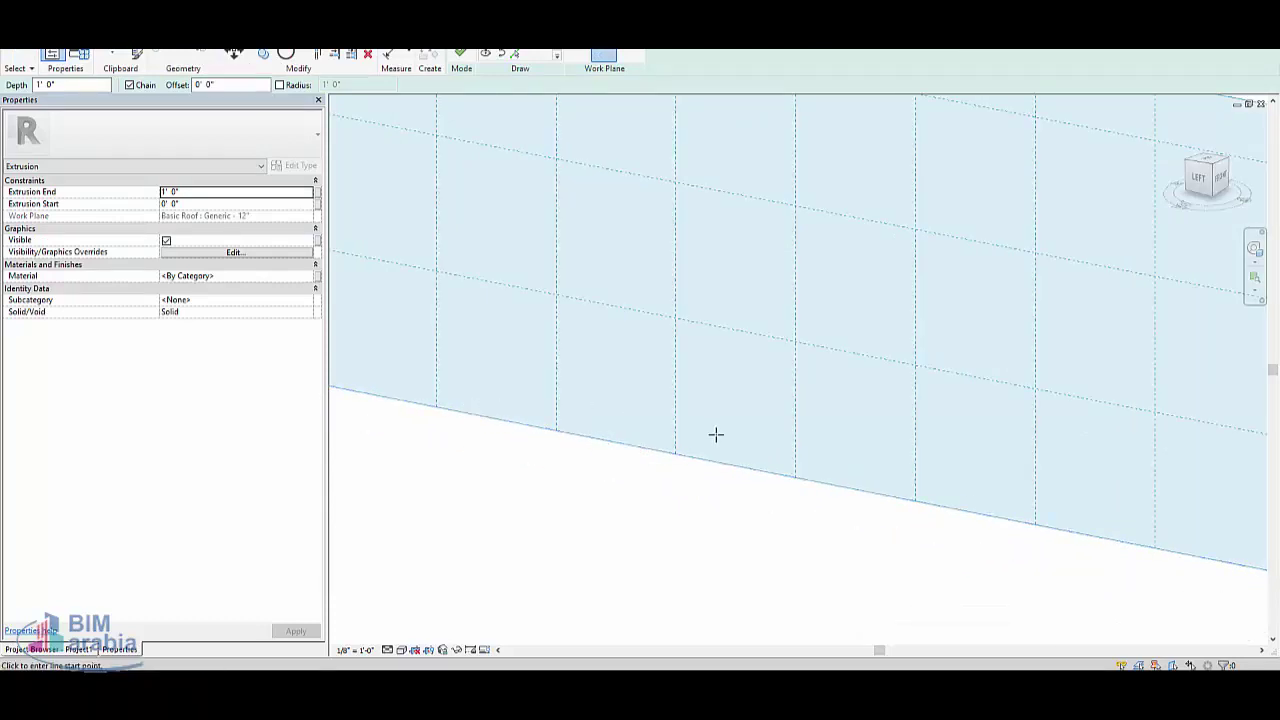
pyautogui.scroll(-4, 716, 434)
pyautogui.scroll(3, 475, 391)
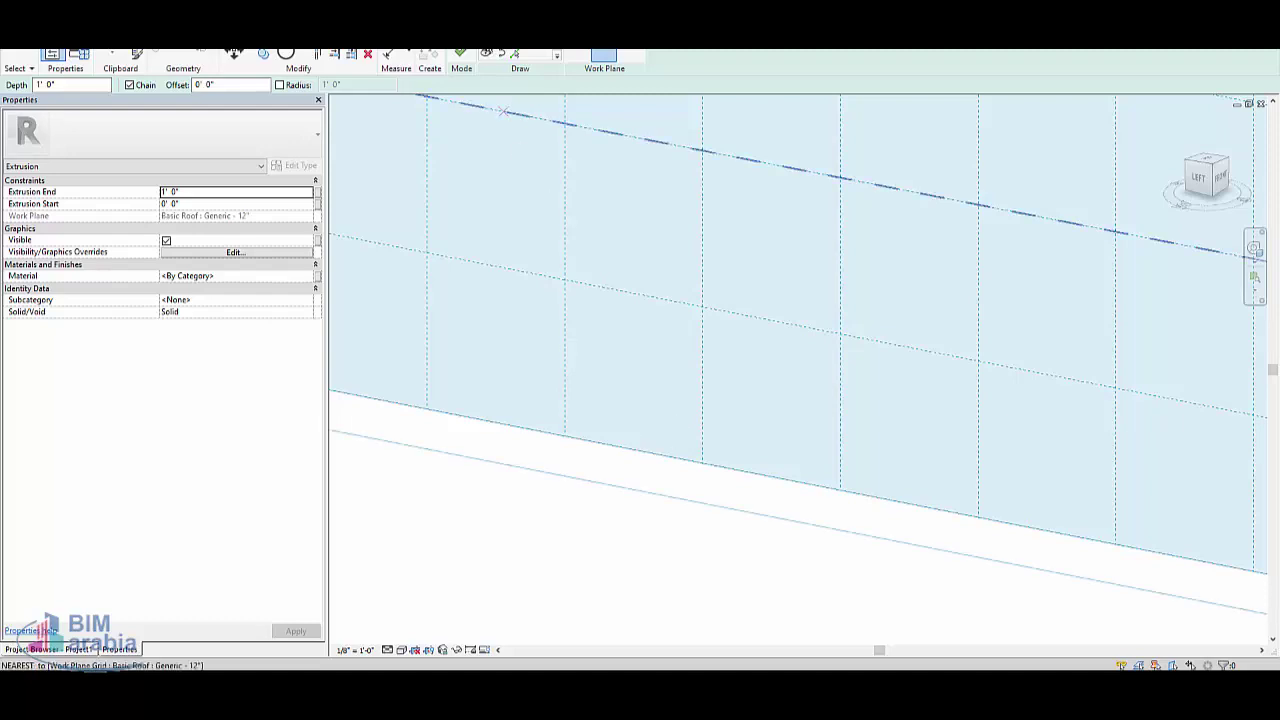
pyautogui.scroll(2, 660, 371)
pyautogui.click(686, 427)
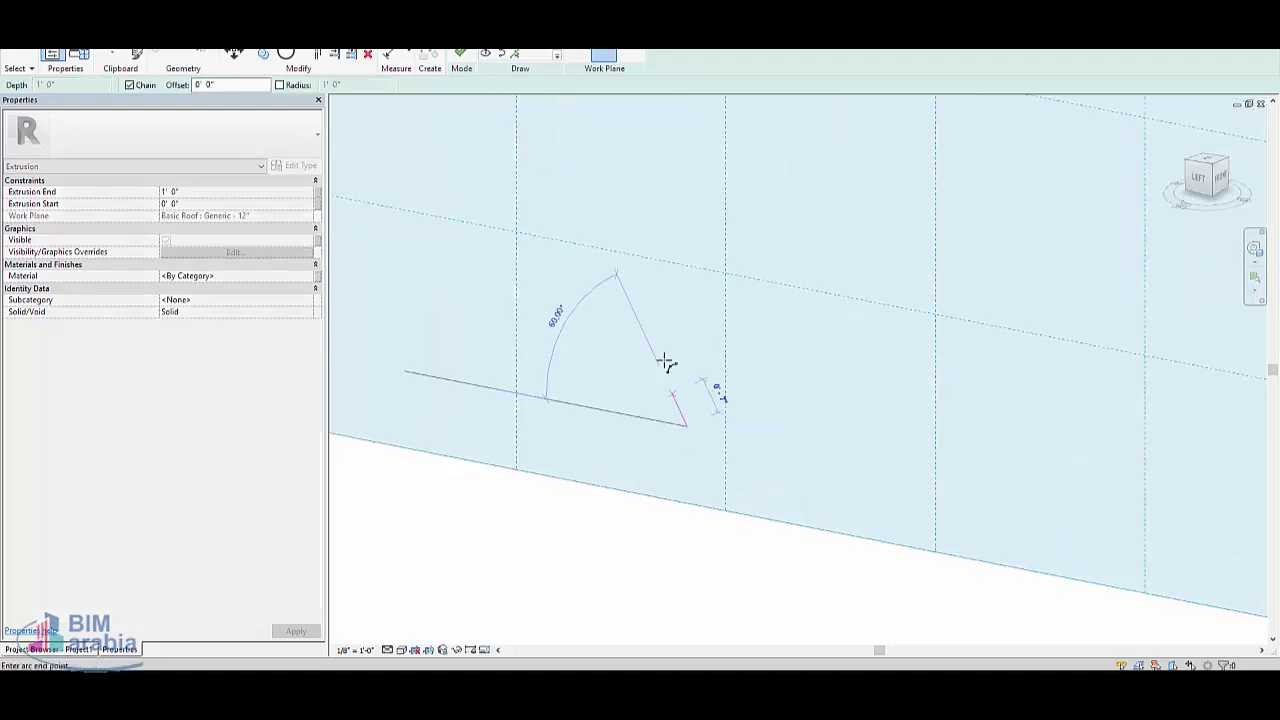
pyautogui.click(652, 321)
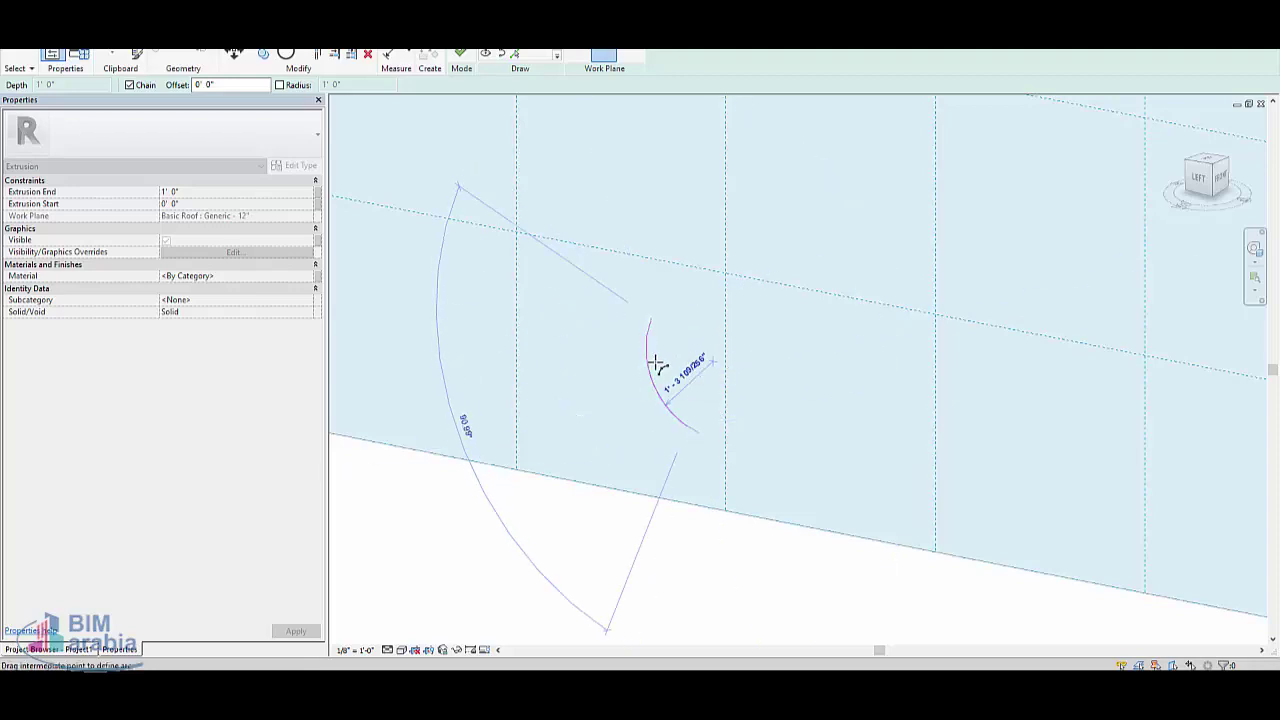
pyautogui.click(652, 364)
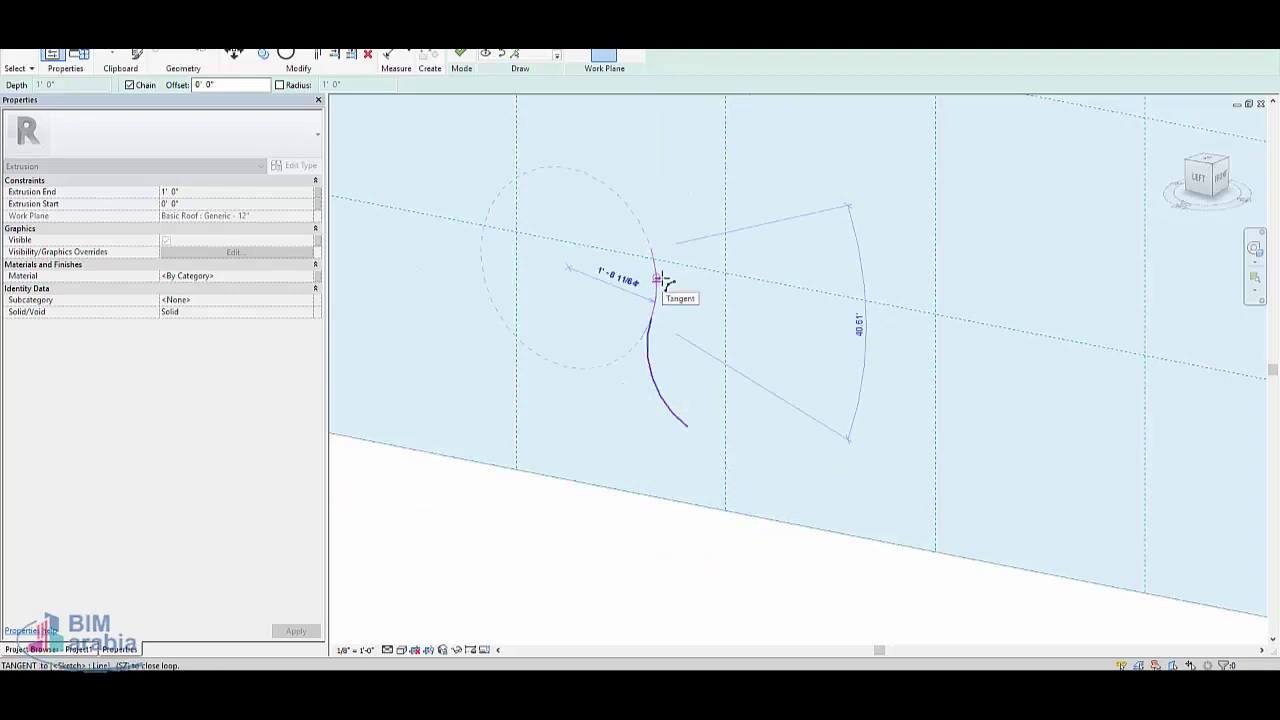
pyautogui.click(653, 252)
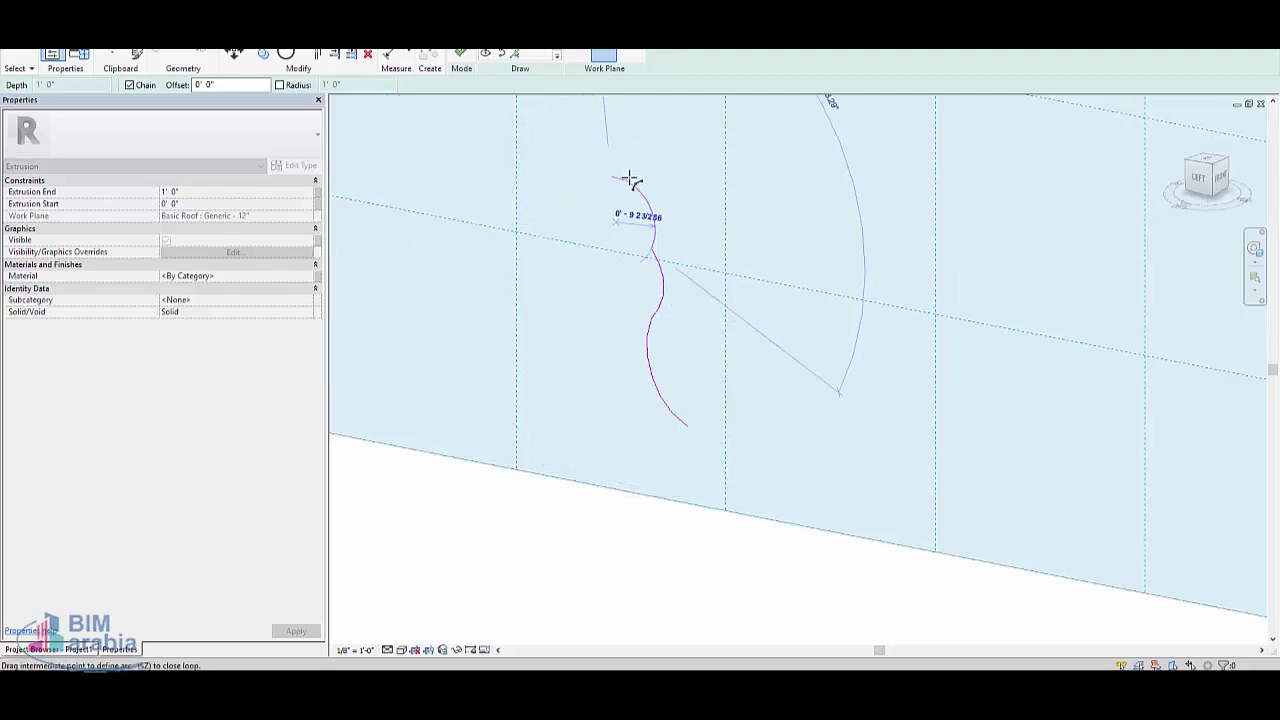
pyautogui.click(630, 184)
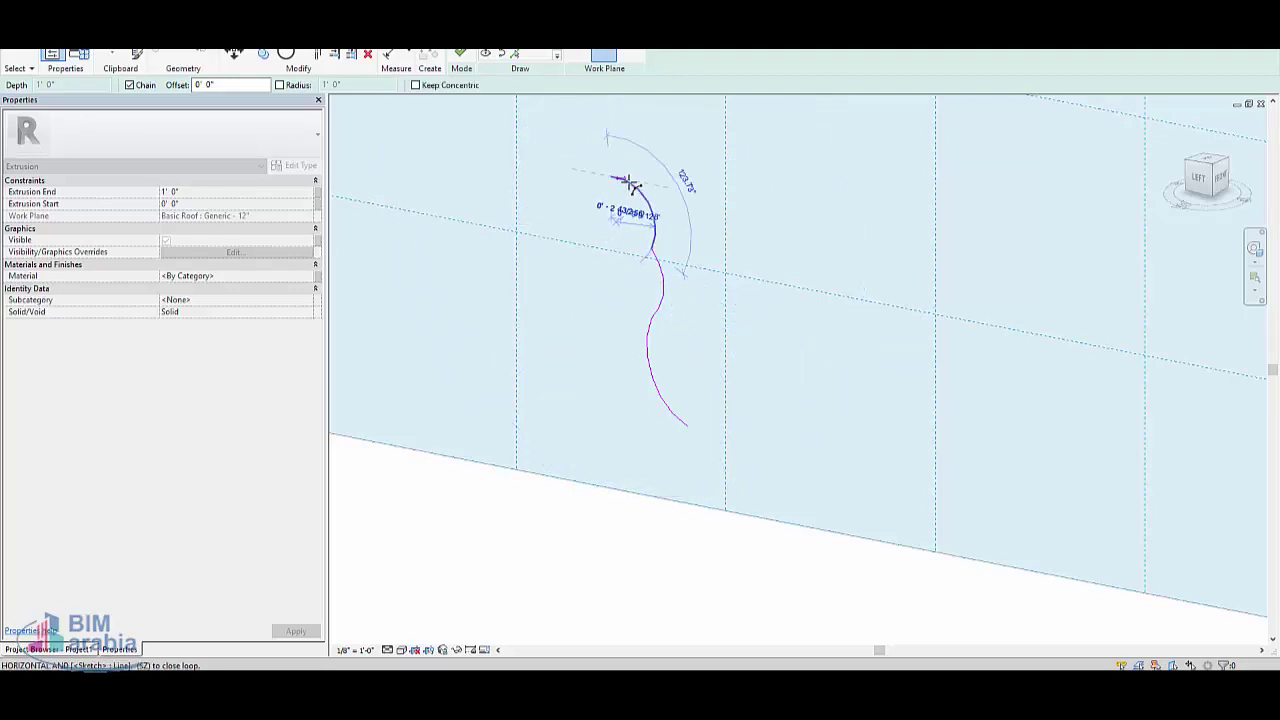
pyautogui.press('Escape')
pyautogui.press('Escape')
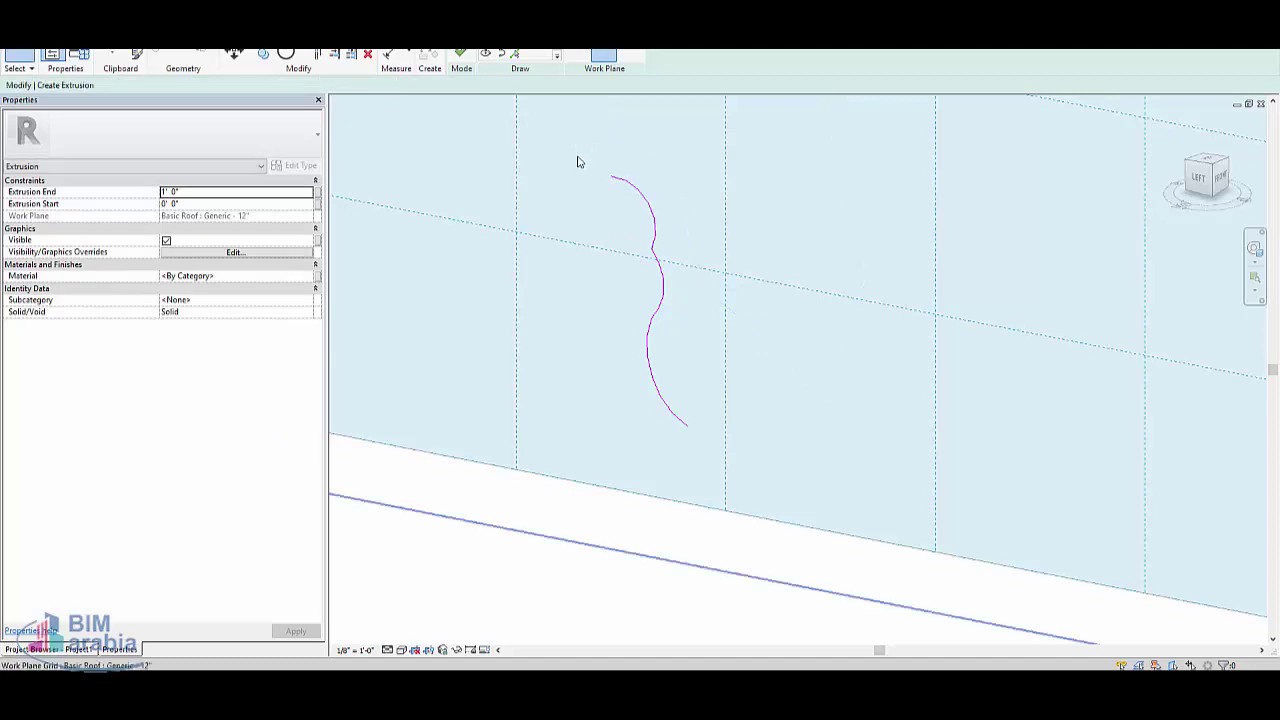
# Step: Mirror a copy of the half-profile curve about its endpoint to close the bulb outline
pyautogui.moveTo(531, 571); pyautogui.dragTo(760, 130)
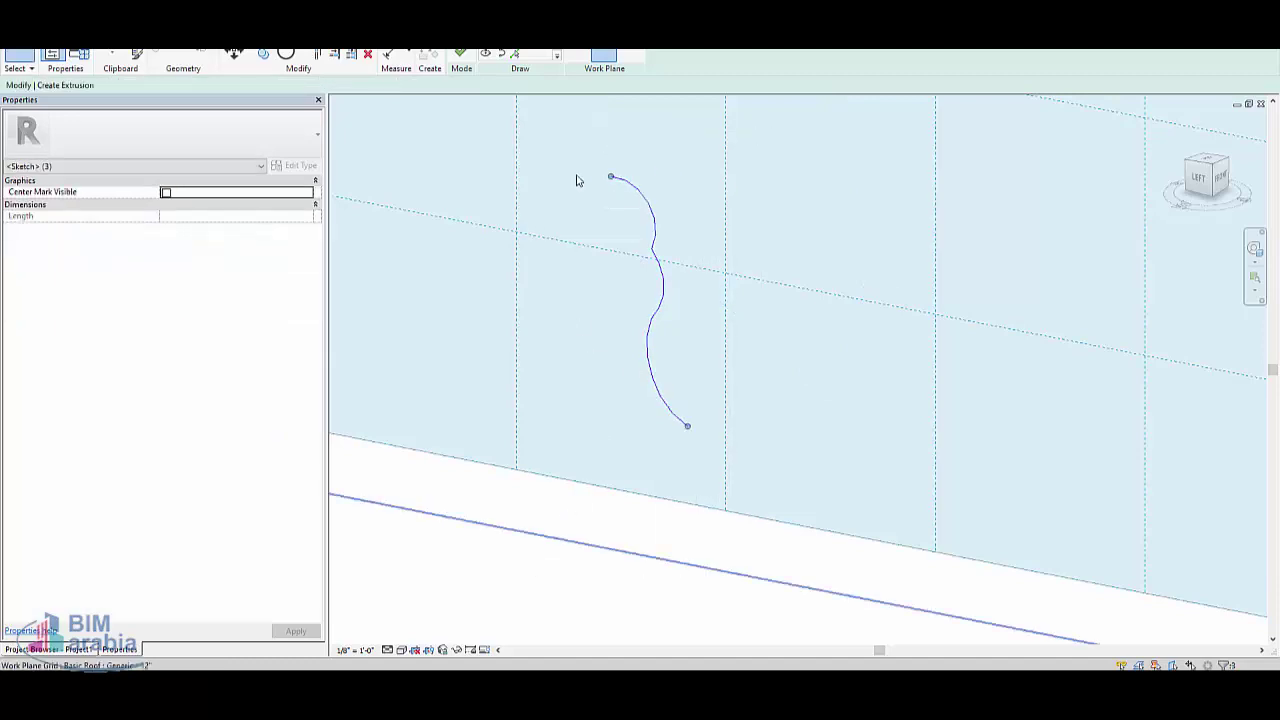
pyautogui.click(537, 157)
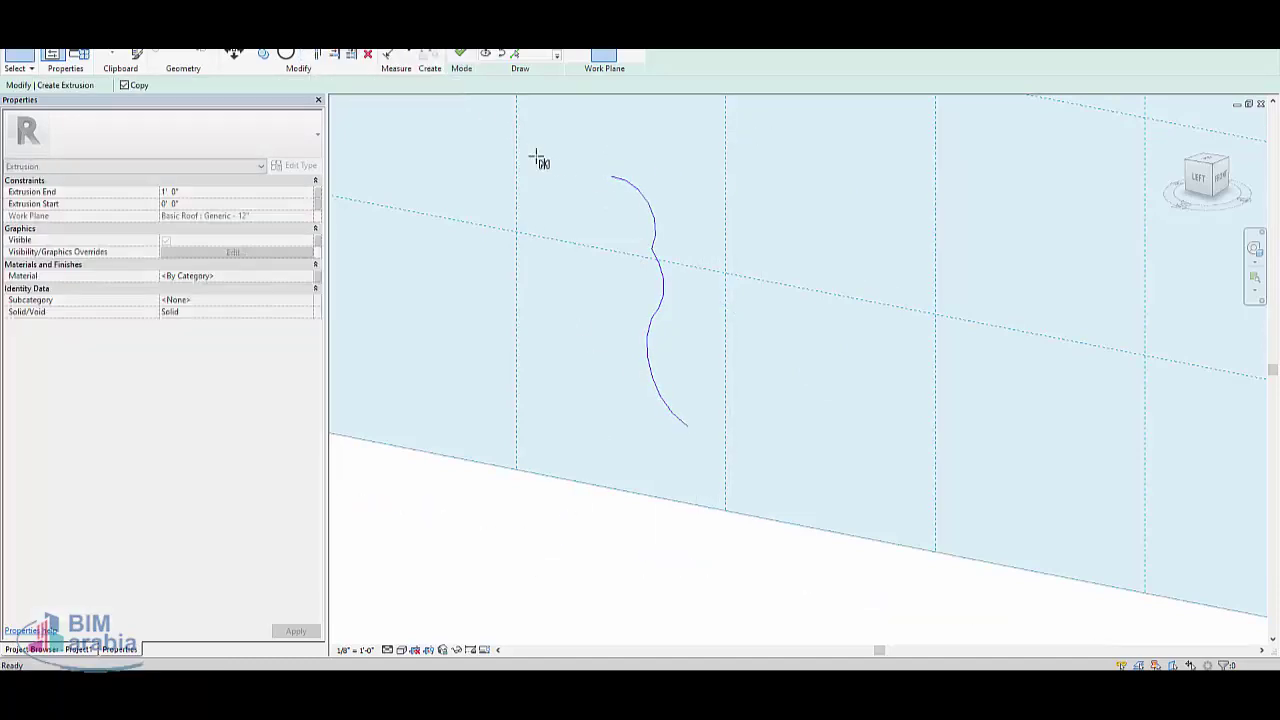
pyautogui.click(610, 177)
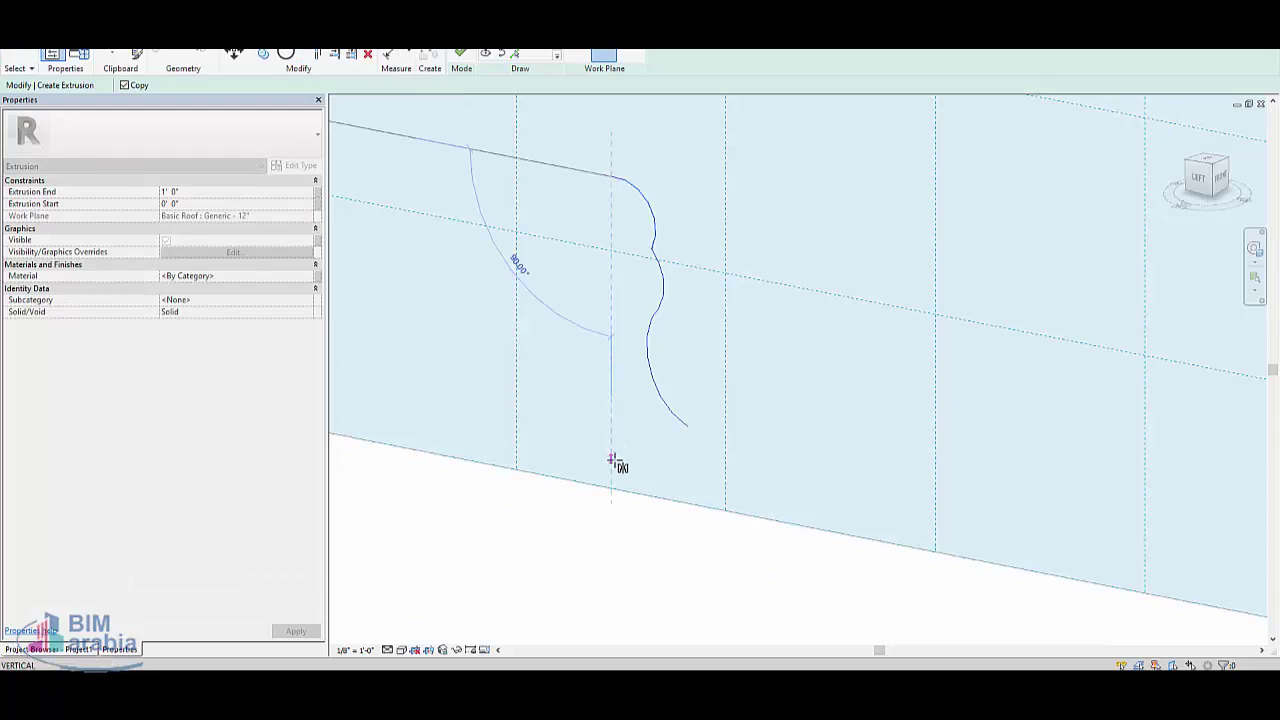
pyautogui.click(612, 460)
pyautogui.click(612, 417)
pyautogui.scroll(-2, 600, 405)
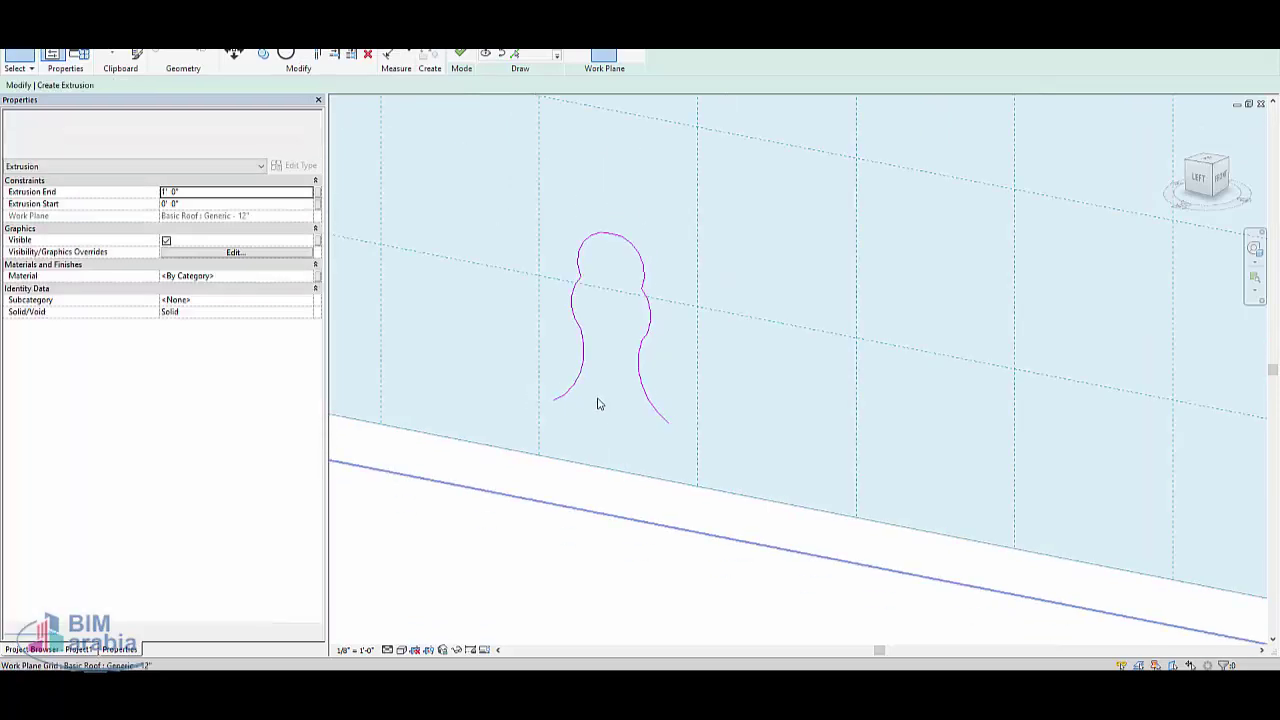
pyautogui.scroll(-2, 571, 423)
pyautogui.scroll(-2, 540, 397)
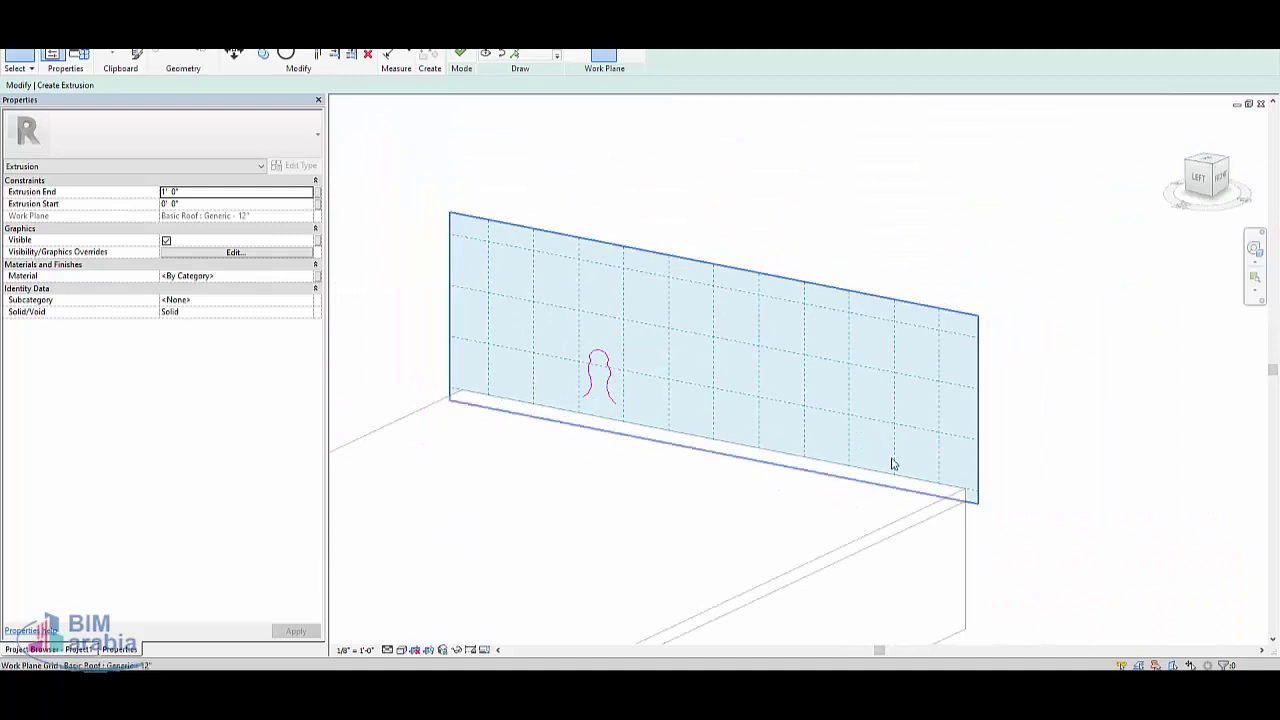
pyautogui.moveTo(617, 387); pyautogui.dragTo(603, 377, button='middle')
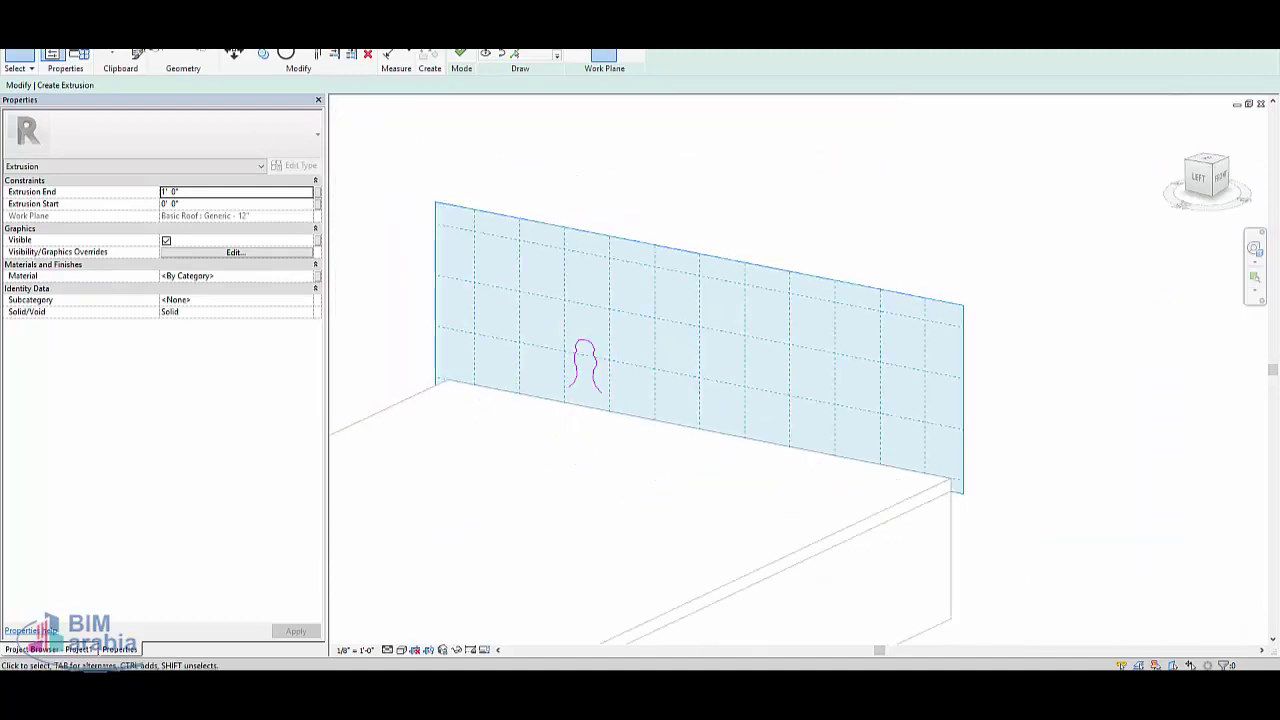
# Step: Draw a 44'-8" line along the roof edge at the work plane's base
pyautogui.press('l')
pyautogui.press('i')
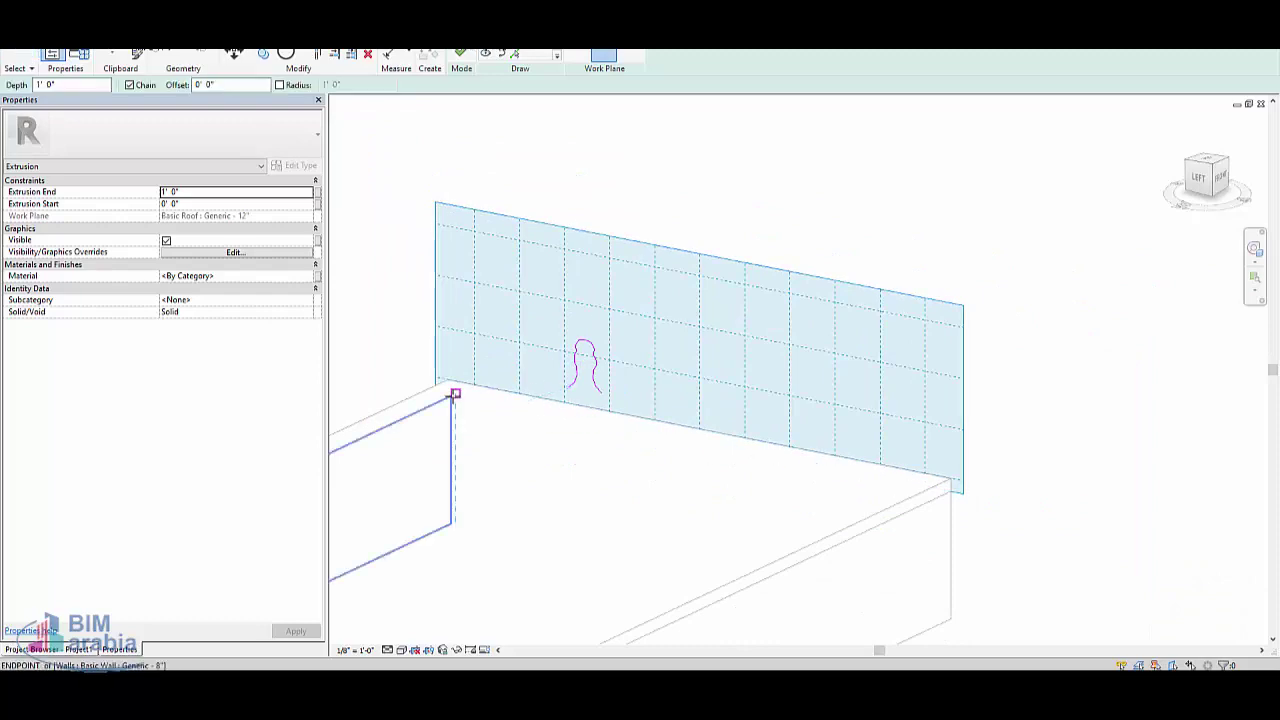
pyautogui.click(945, 463)
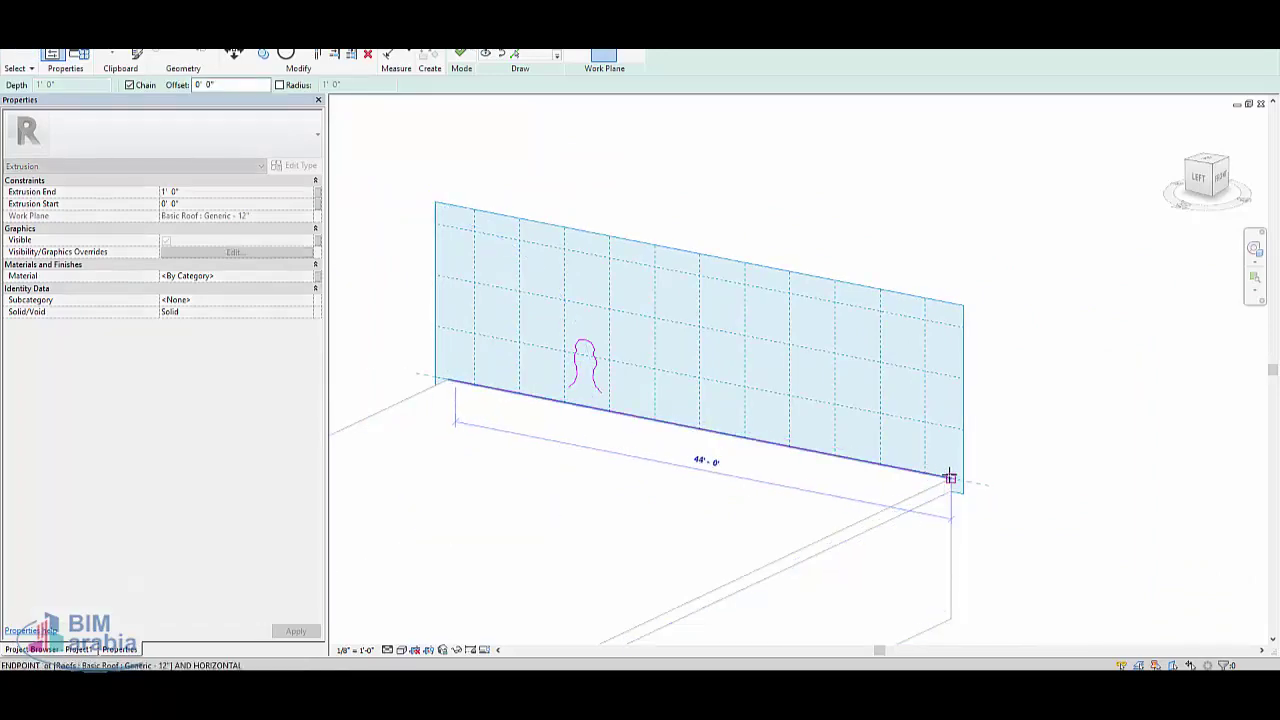
pyautogui.press('Escape')
pyautogui.press('Escape')
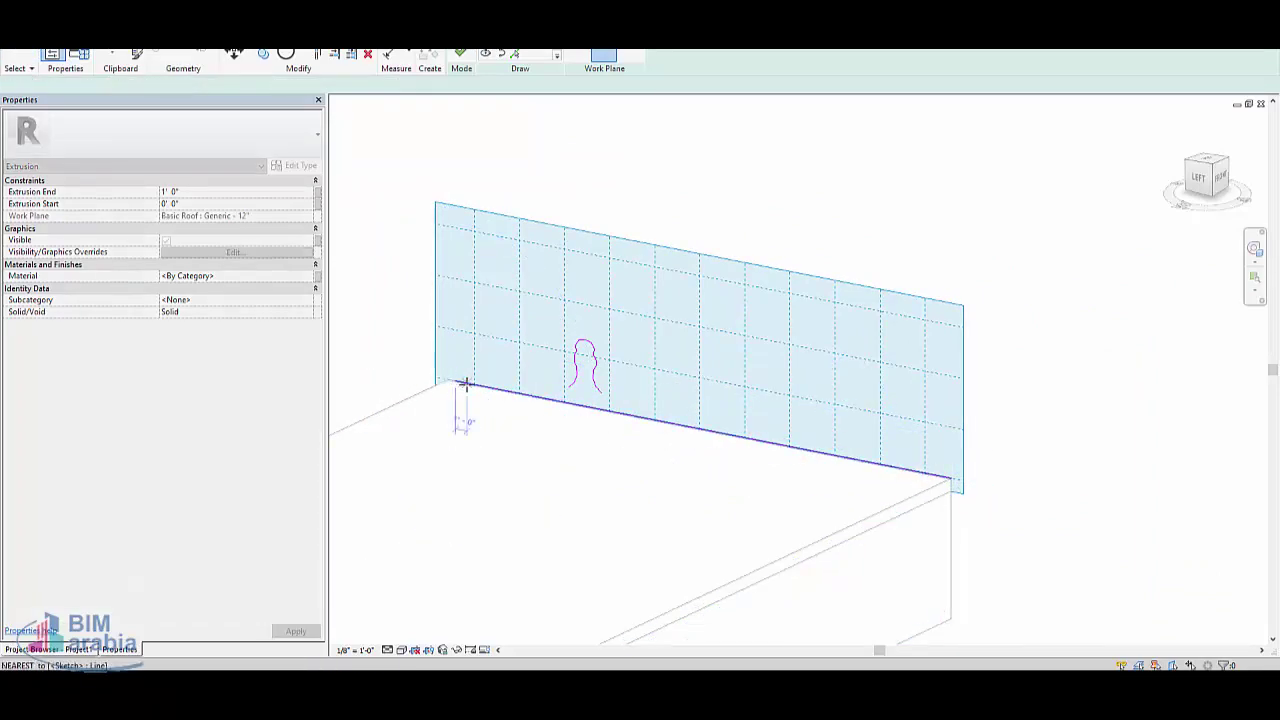
pyautogui.click(455, 384)
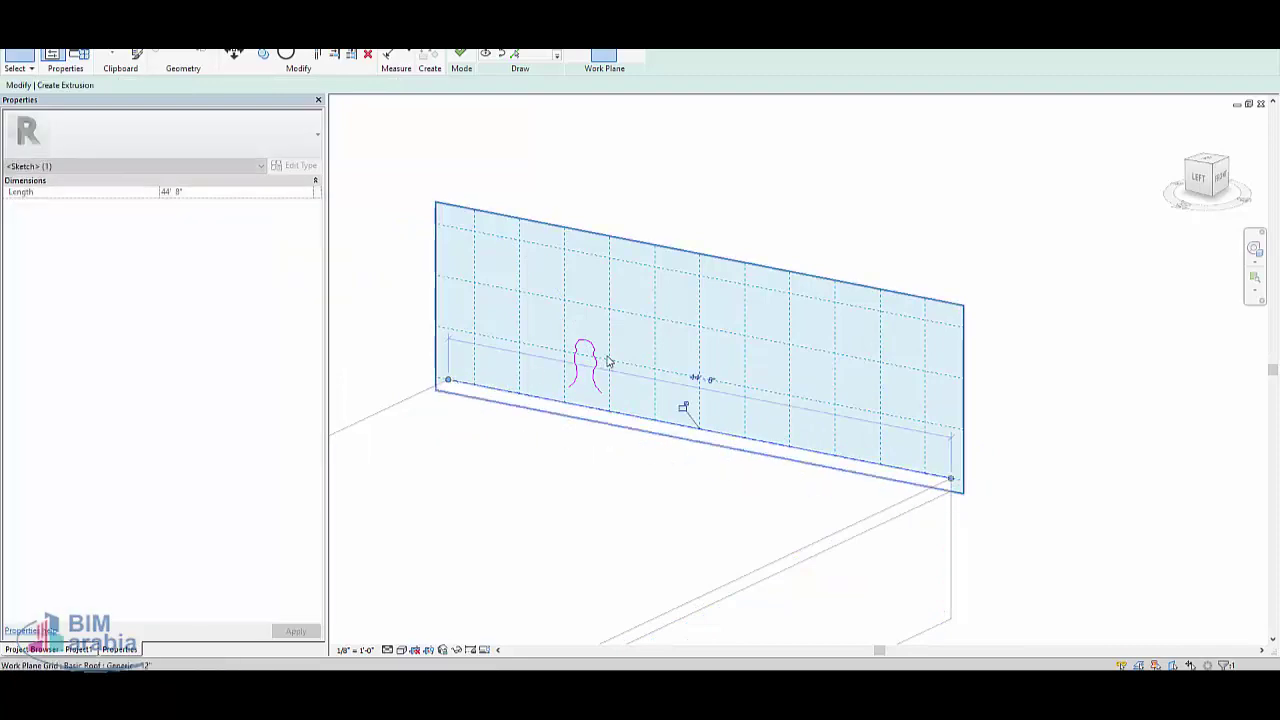
pyautogui.press('Escape')
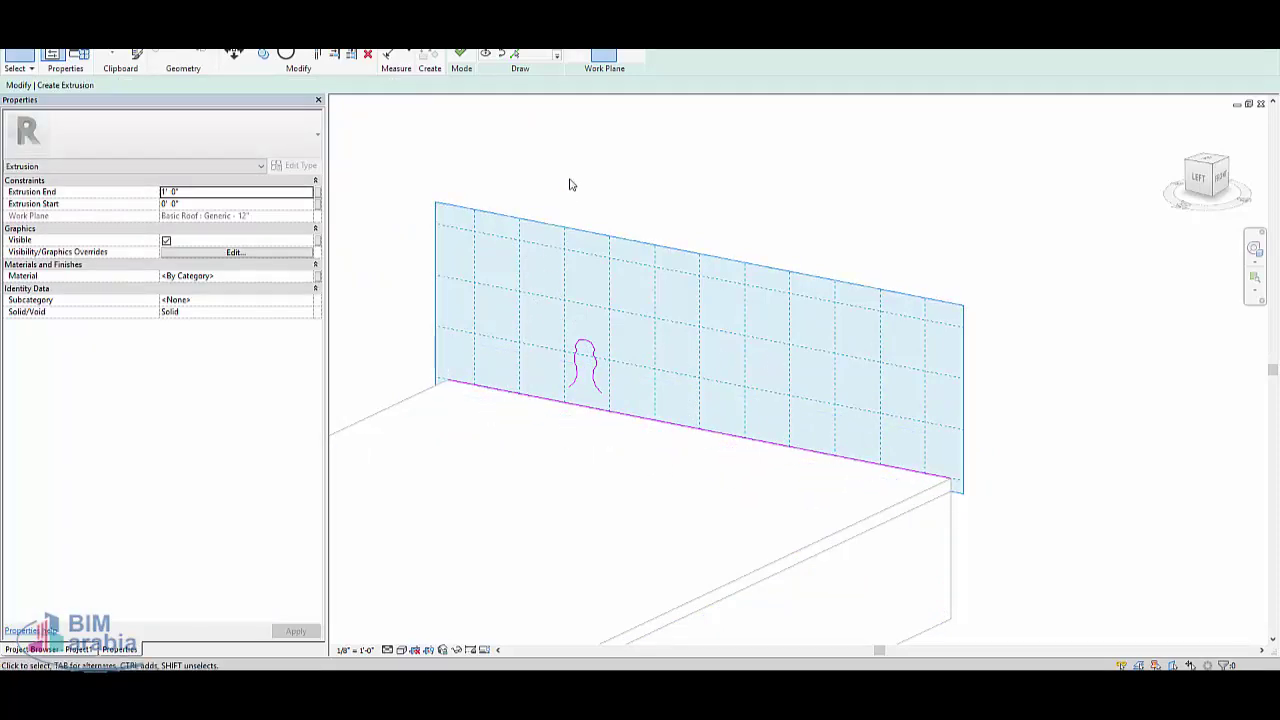
pyautogui.moveTo(541, 169); pyautogui.dragTo(644, 432)
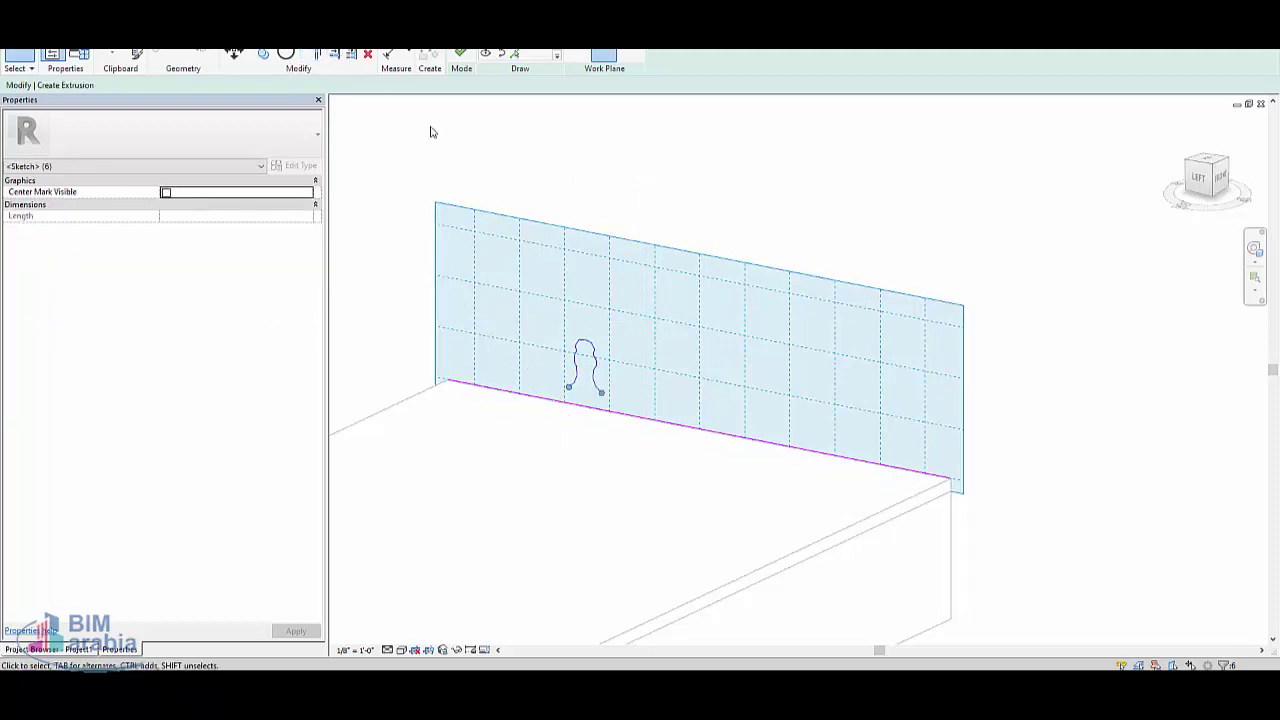
pyautogui.scroll(2, 477, 406)
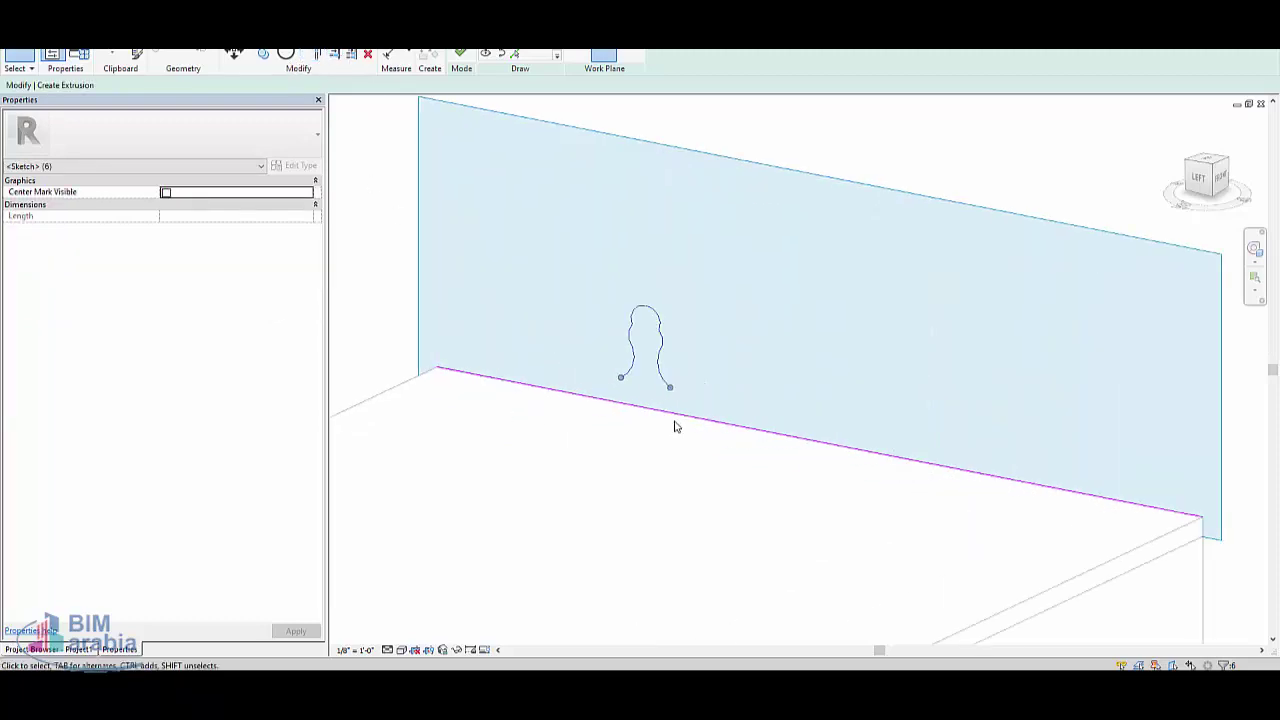
# Step: In the LEFT view, move the bulb outline to the roof edge's left end and reselect it
pyautogui.click(1199, 184)
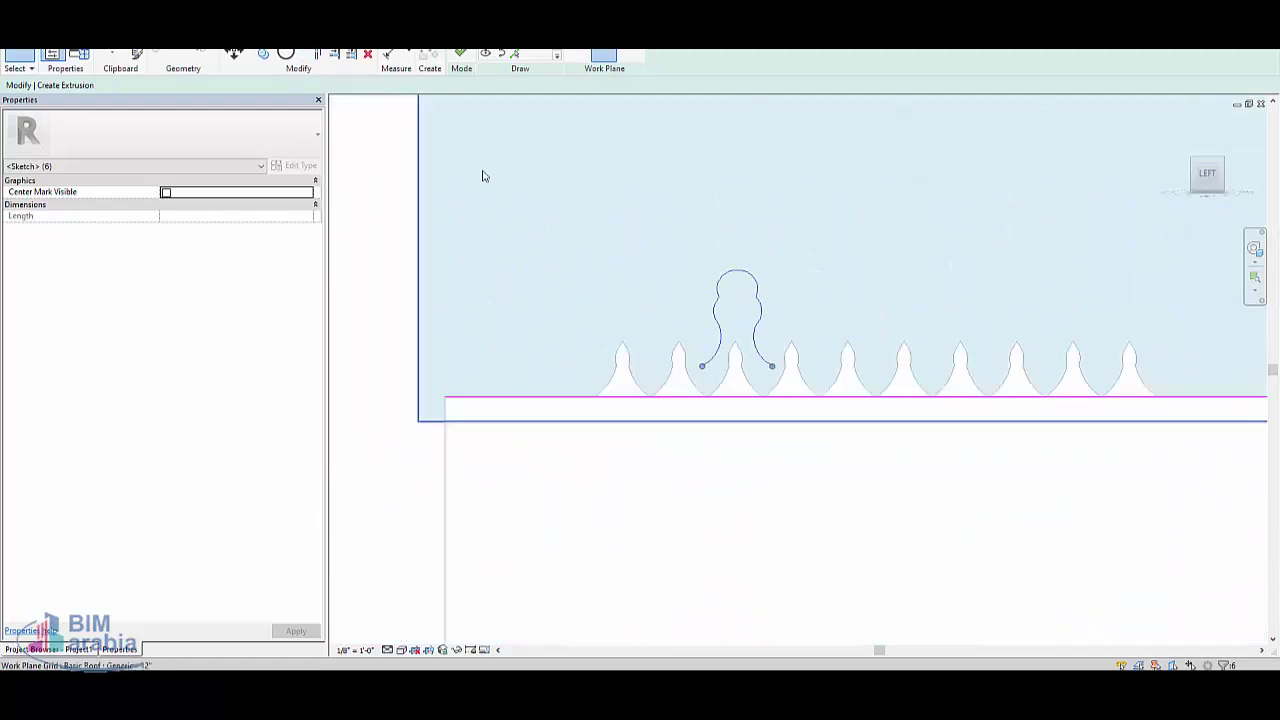
pyautogui.click(233, 55)
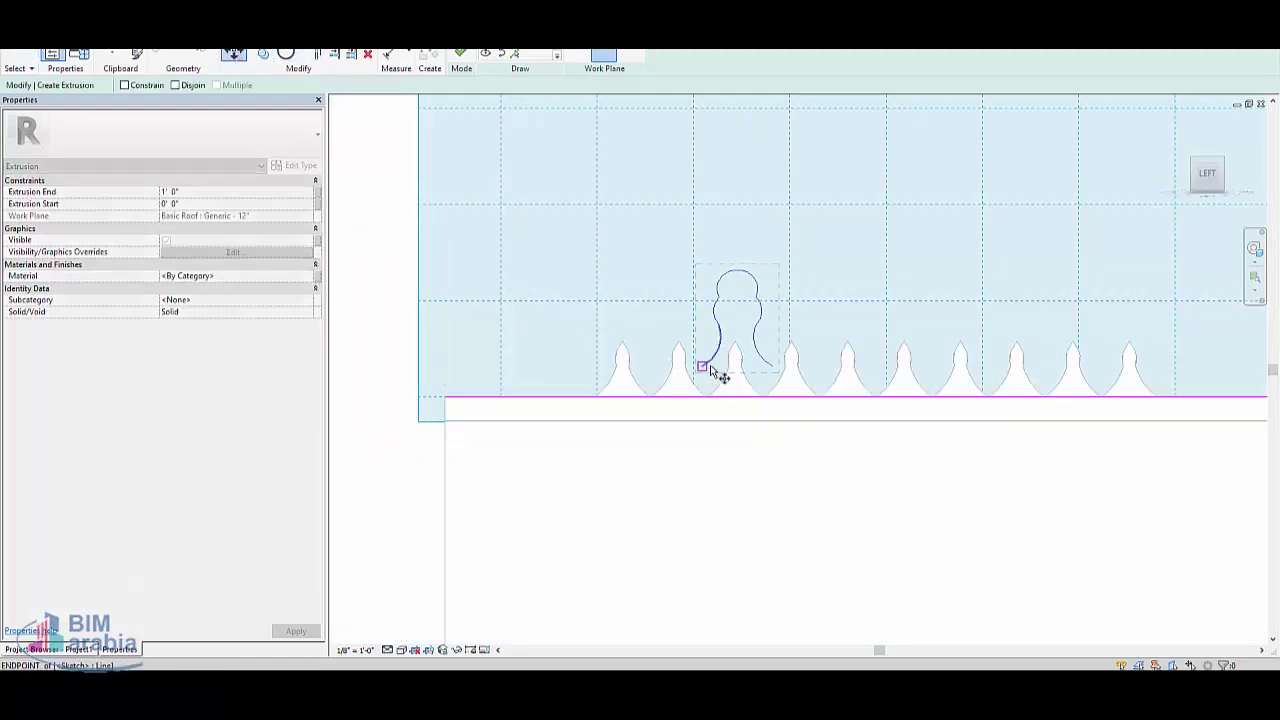
pyautogui.click(445, 366)
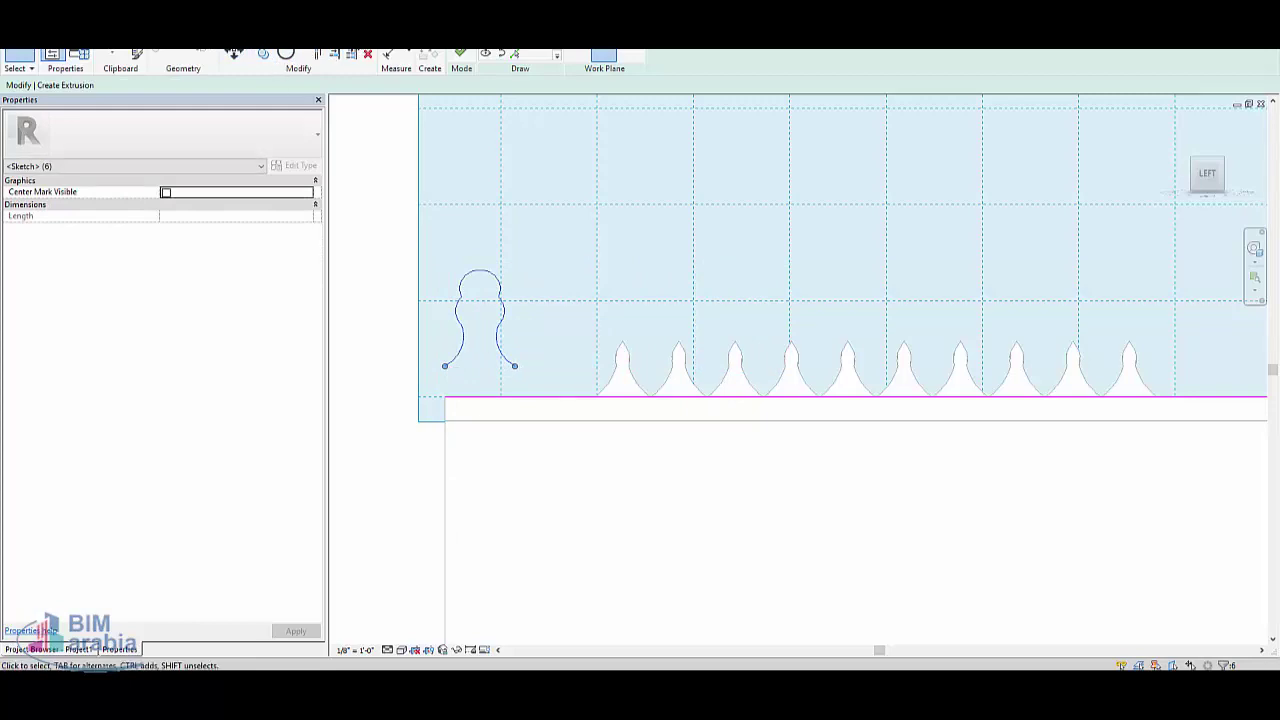
pyautogui.press('Escape')
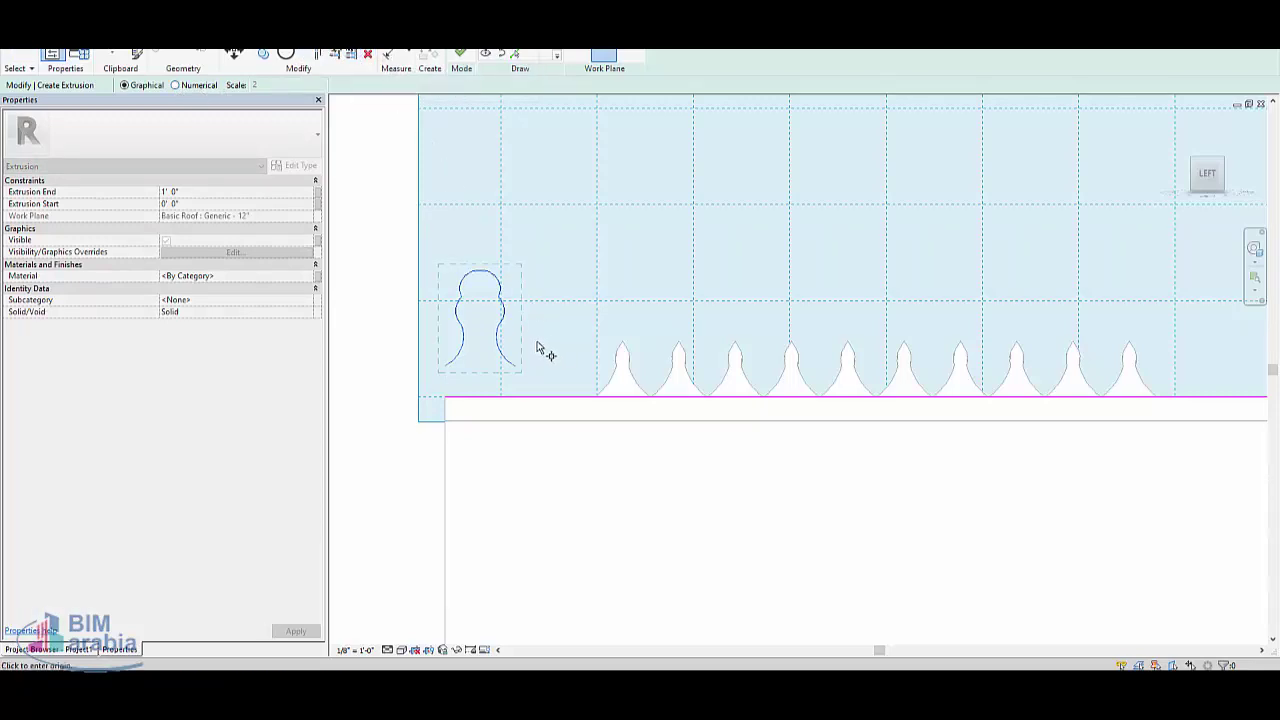
pyautogui.press('Escape')
pyautogui.press('Escape')
pyautogui.moveTo(356, 386); pyautogui.dragTo(597, 251)
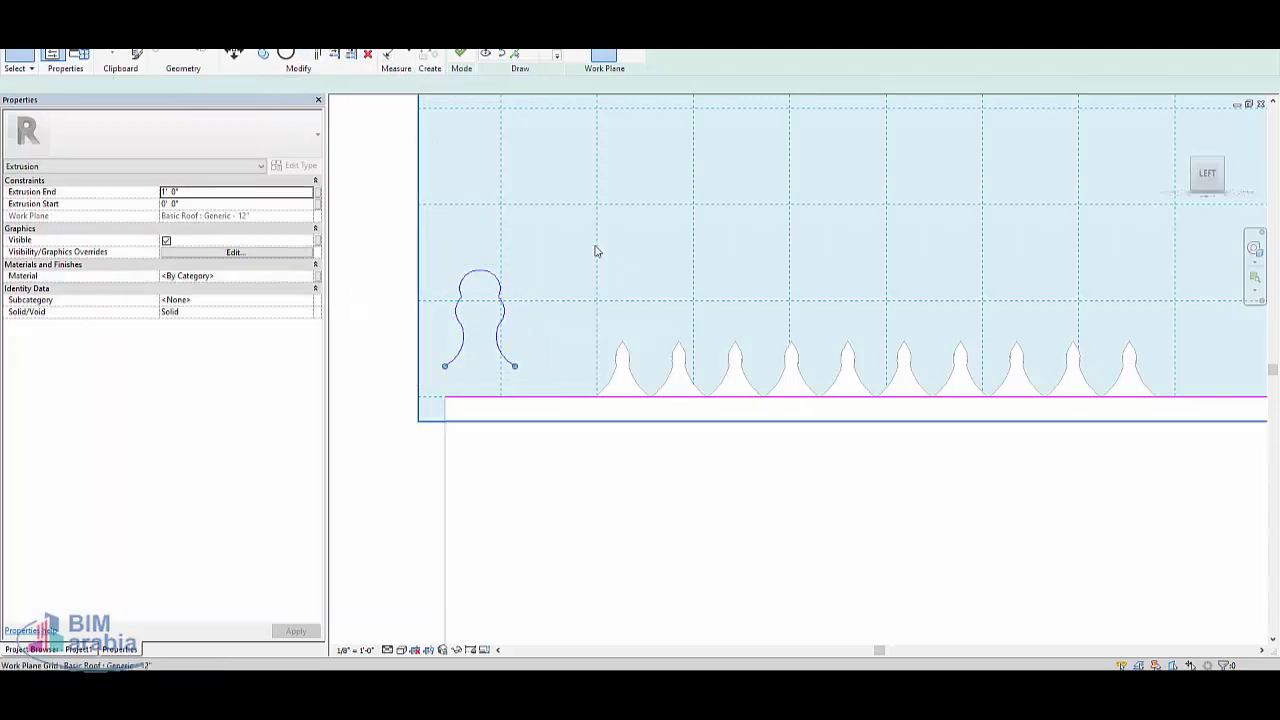
# Step: Copy the bulb profile with Multiple from its endpoint, placing six copies rightward along the wall
pyautogui.click(258, 55)
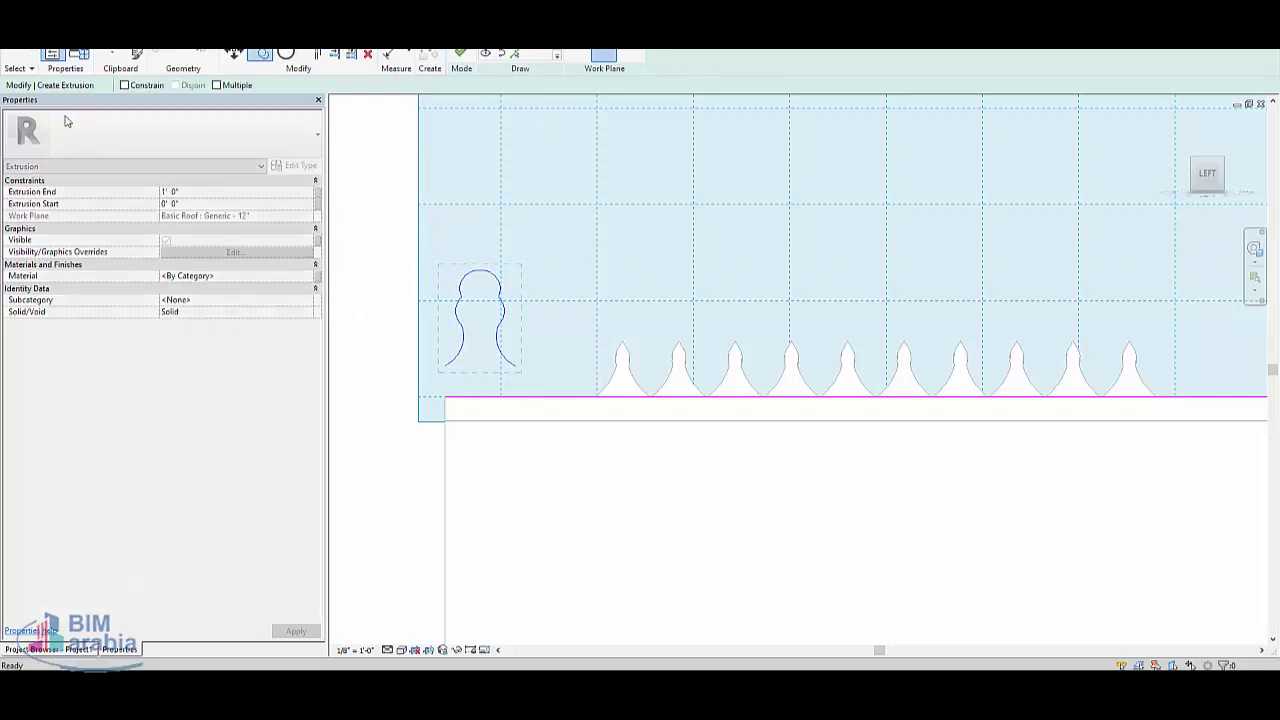
pyautogui.click(240, 86)
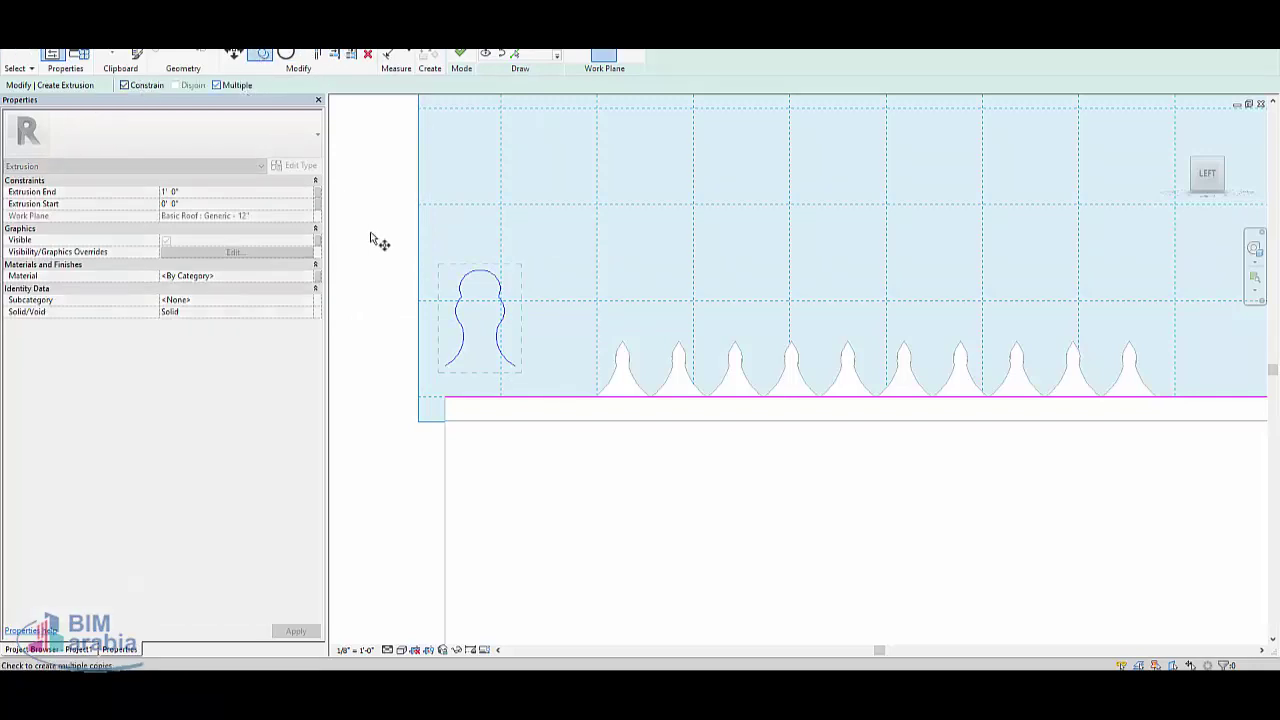
pyautogui.click(445, 368)
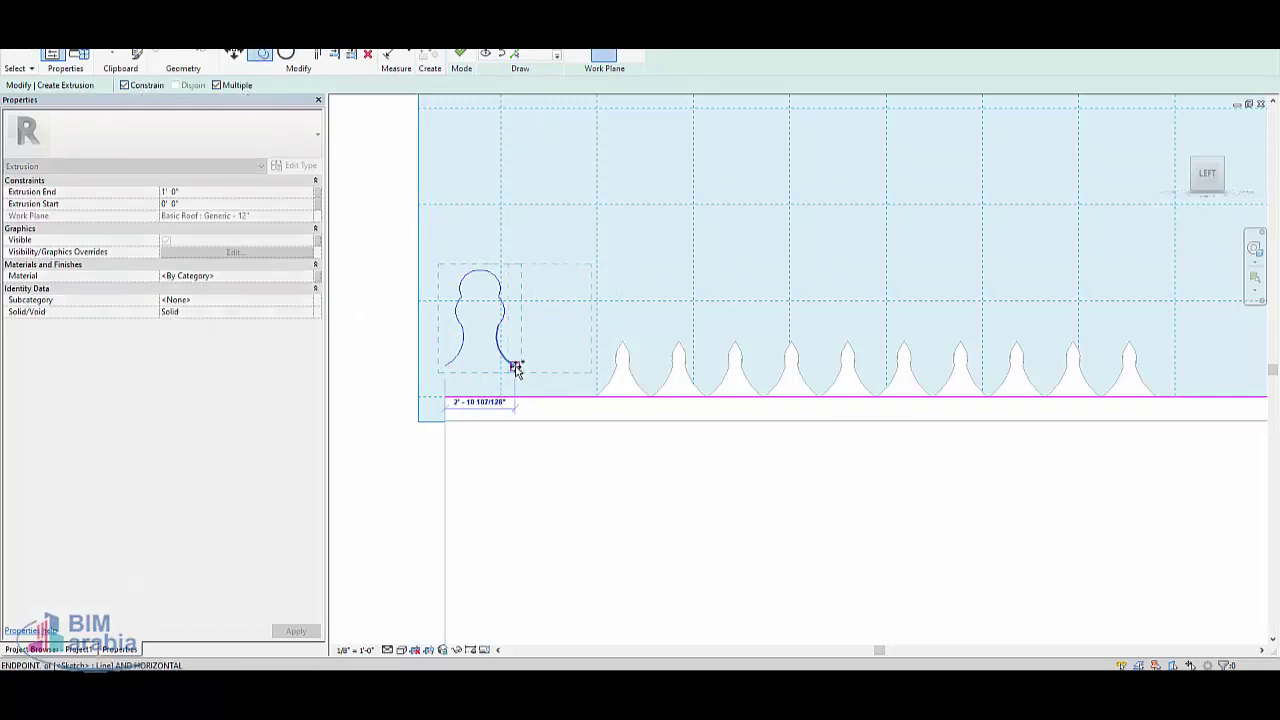
pyautogui.click(515, 368)
pyautogui.click(585, 368)
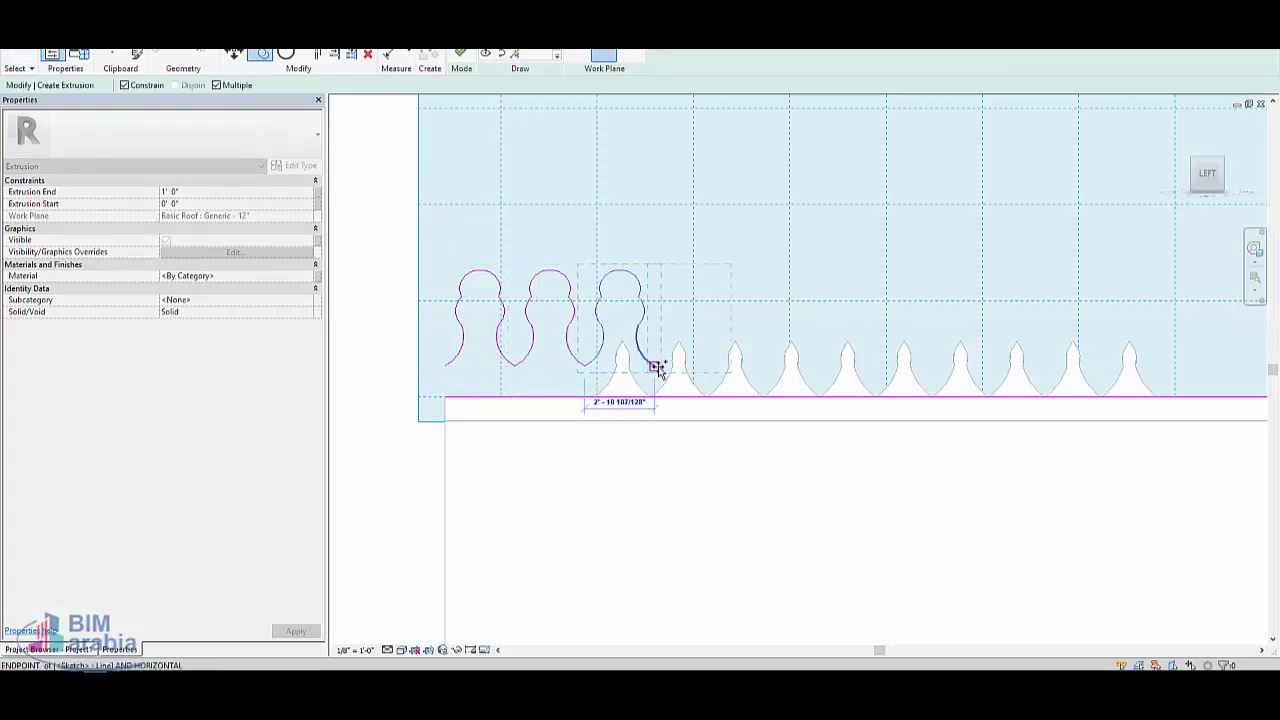
pyautogui.click(655, 368)
pyautogui.click(725, 368)
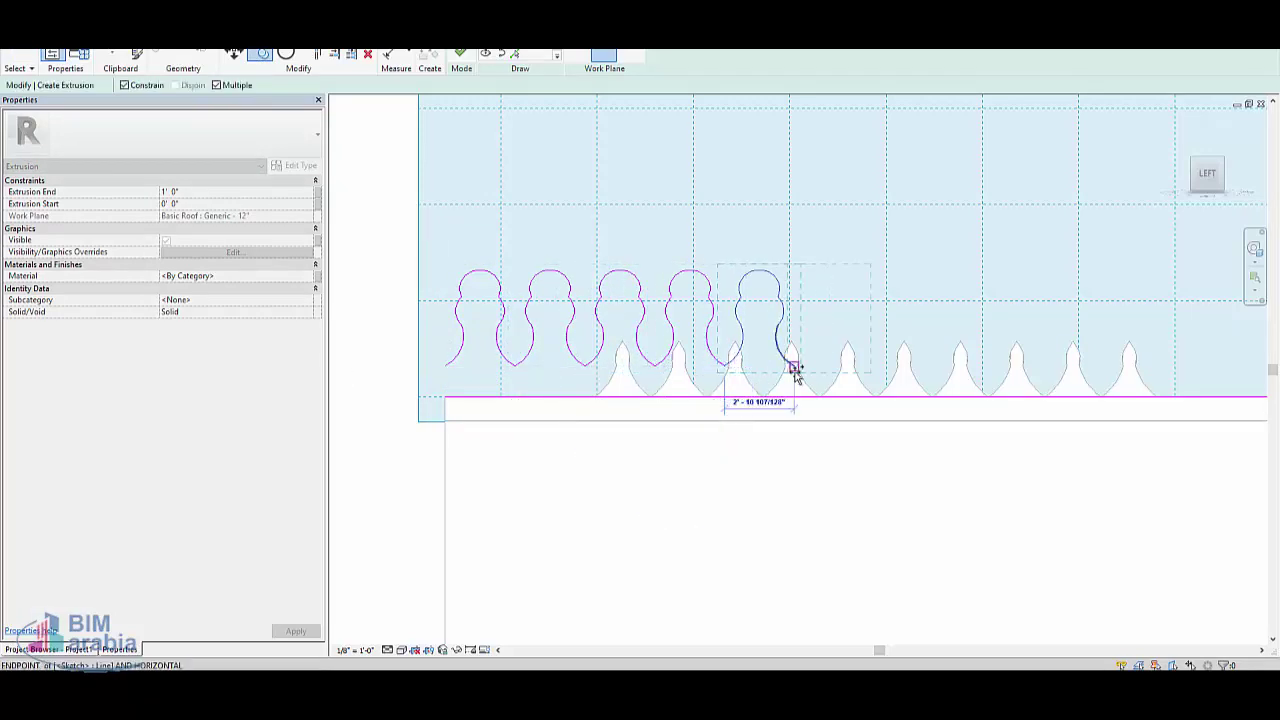
pyautogui.click(795, 368)
pyautogui.click(865, 368)
# Step: Continue placing profile copies along the rest of the wall up to its right end
pyautogui.moveTo(1005, 375); pyautogui.dragTo(933, 388, button='middle')
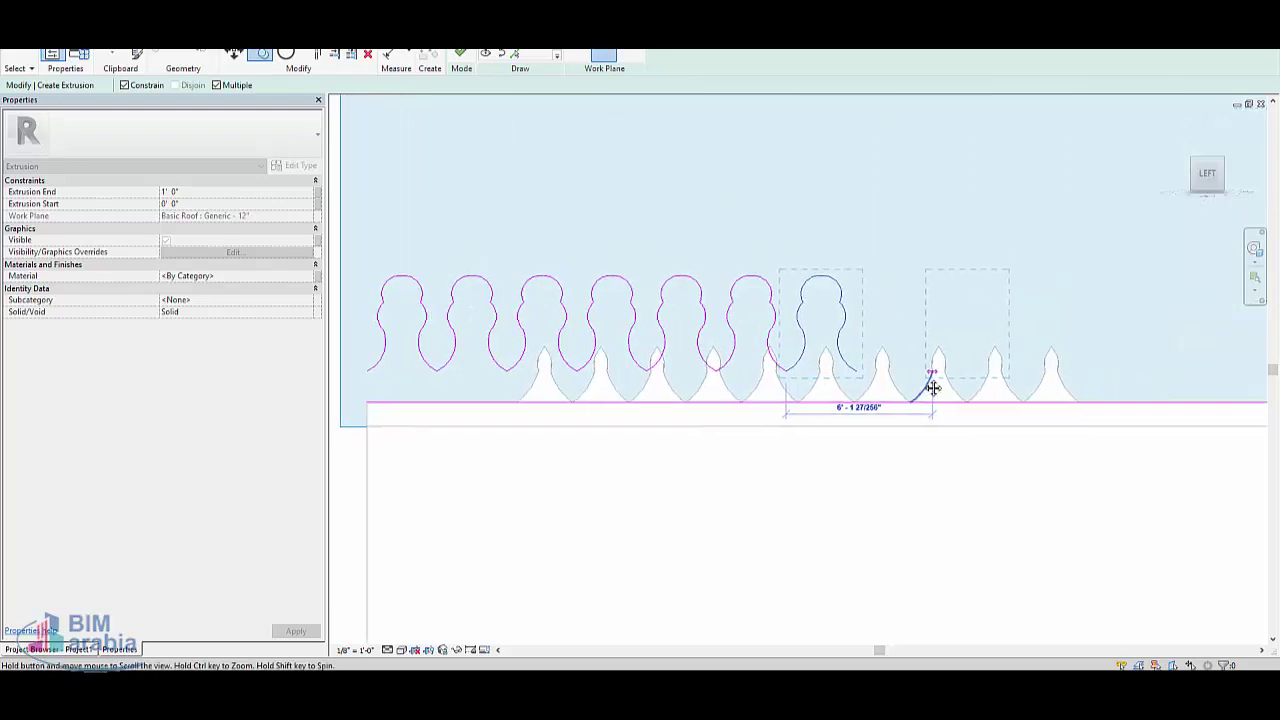
pyautogui.scroll(-2, 640, 369)
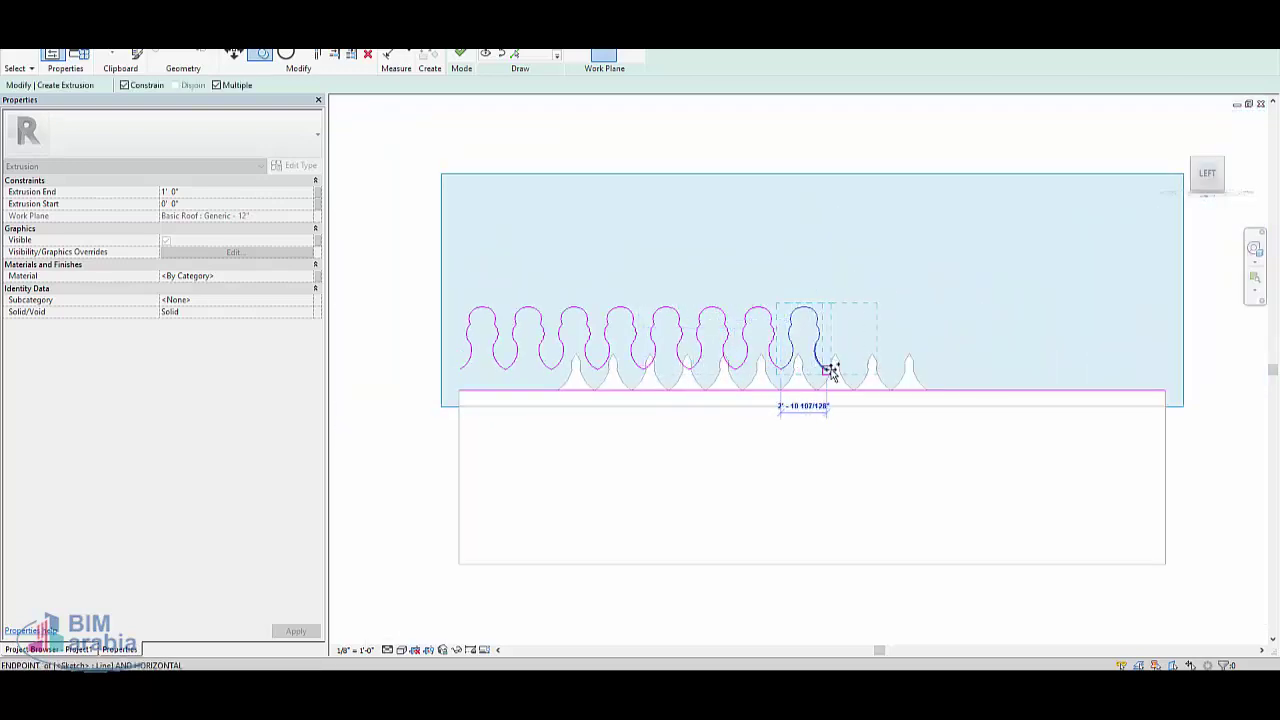
pyautogui.scroll(1, 823, 370)
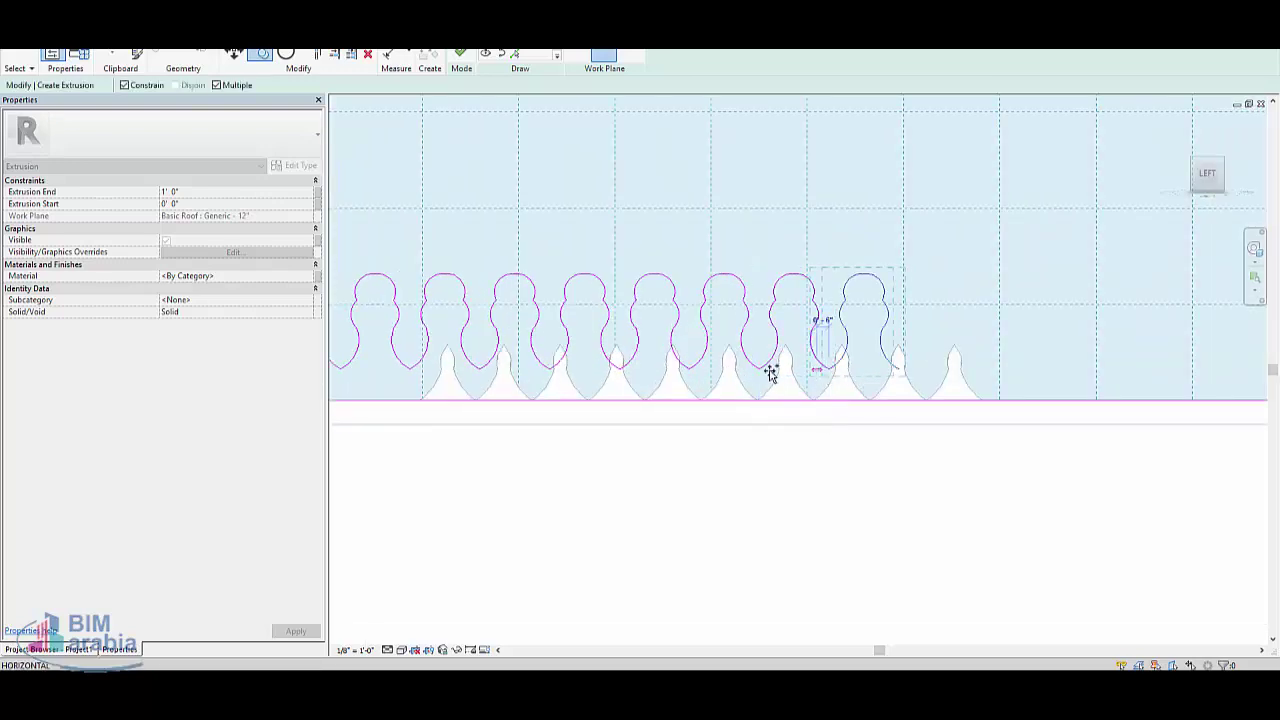
pyautogui.scroll(-1, 790, 368)
pyautogui.click(843, 370)
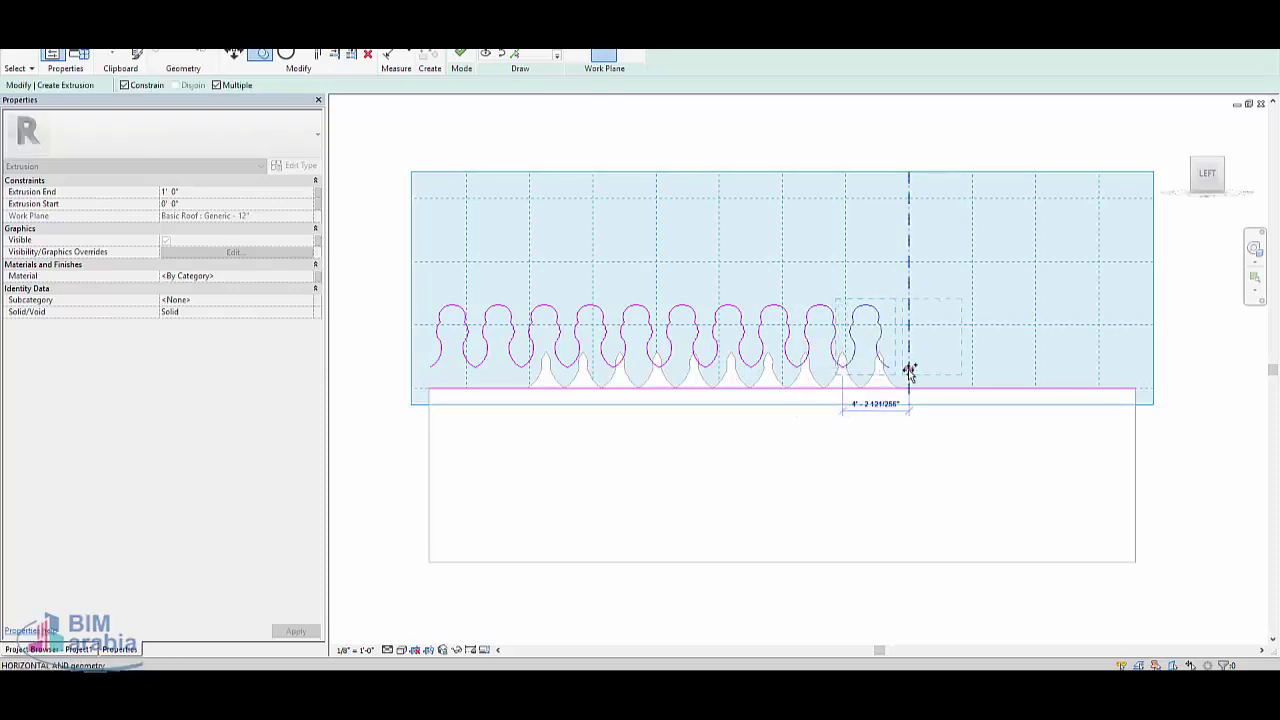
pyautogui.click(889, 368)
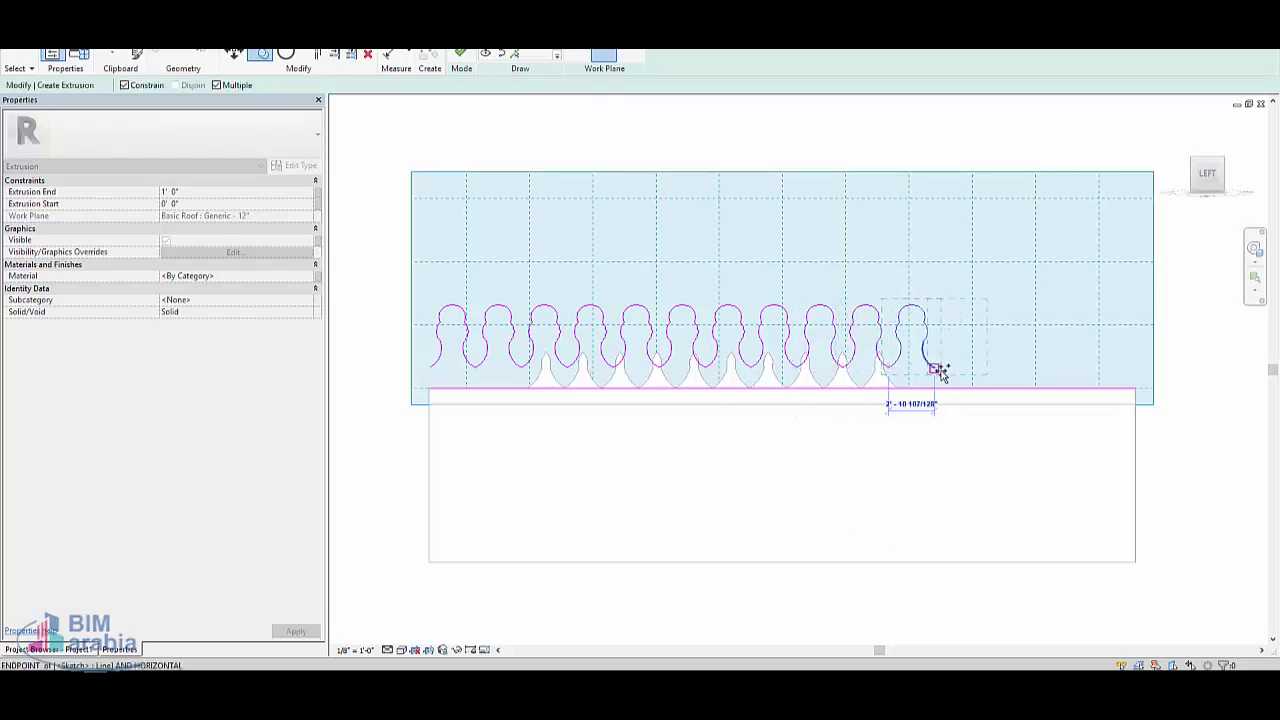
pyautogui.click(980, 372)
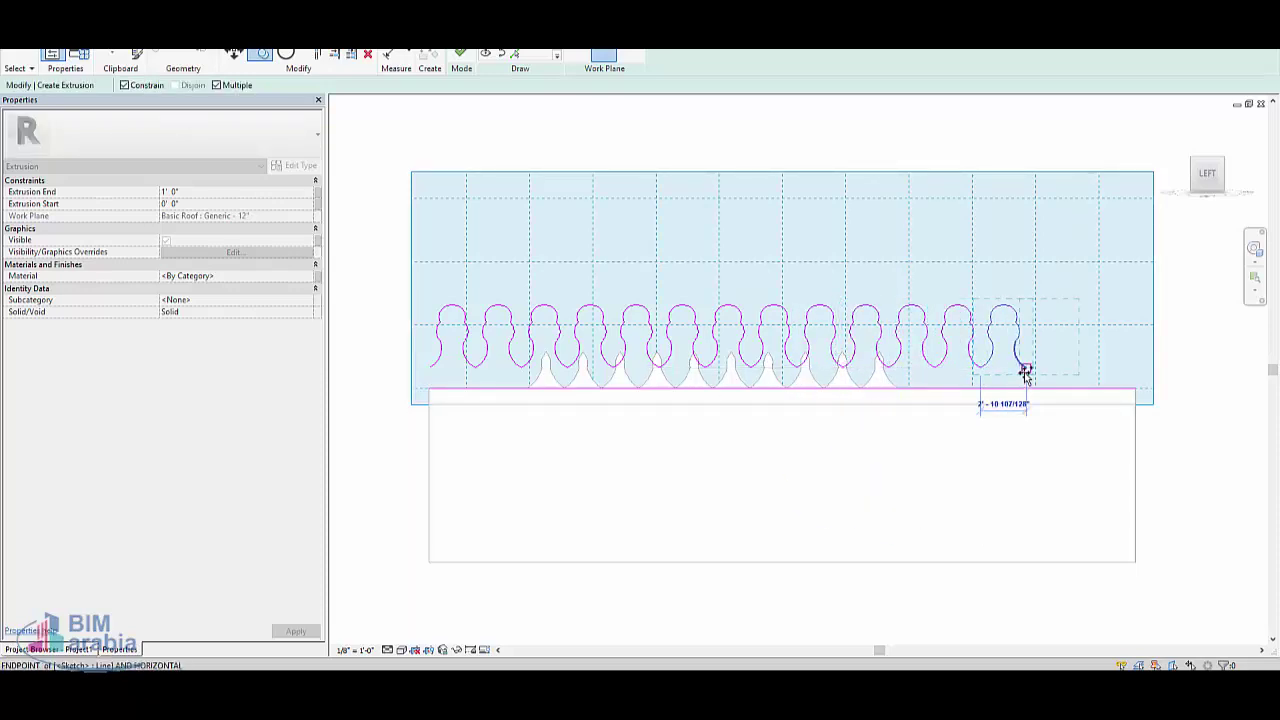
pyautogui.click(1025, 372)
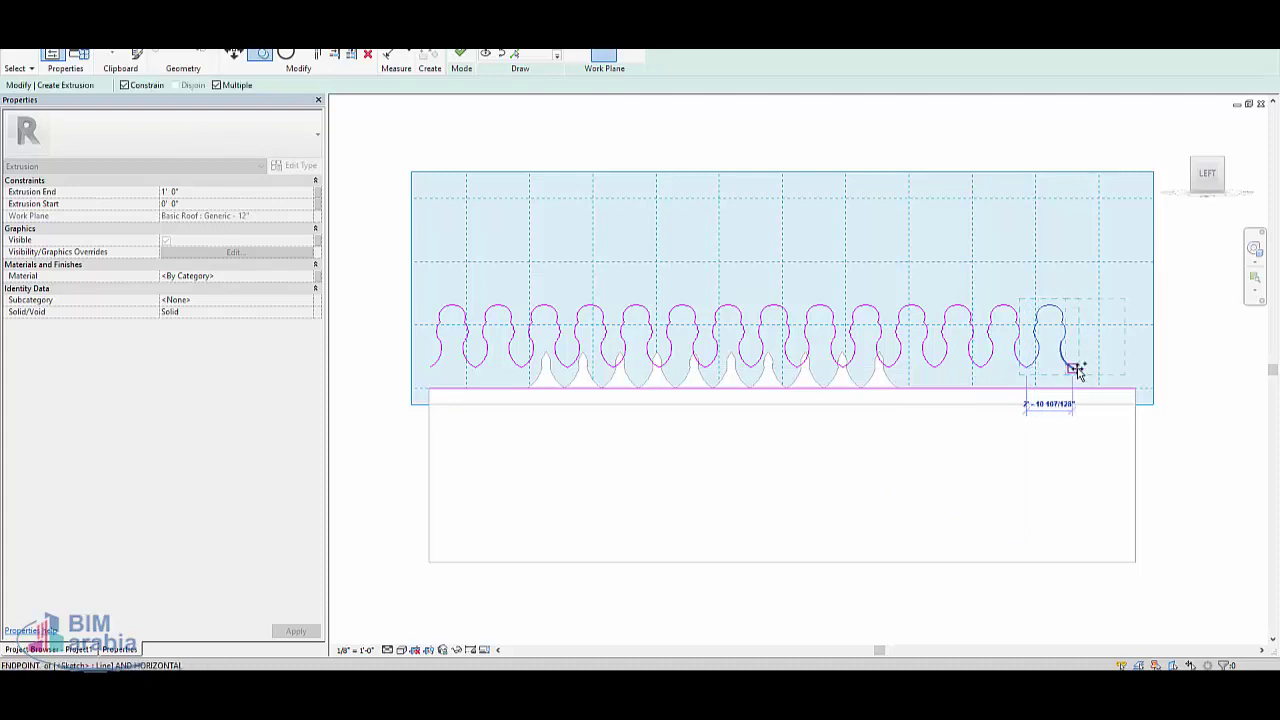
pyautogui.click(1139, 372)
pyautogui.scroll(2, 1139, 375)
pyautogui.press('Escape')
pyautogui.scroll(2, 1131, 405)
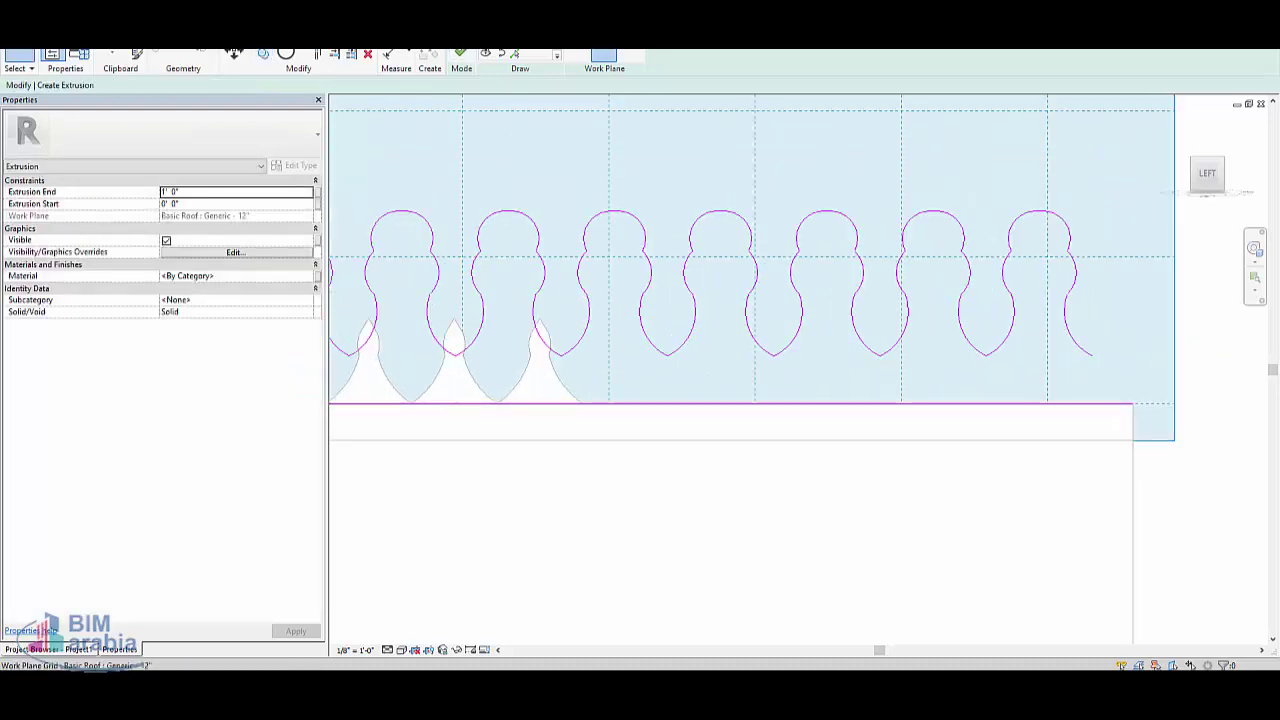
# Step: Start arcs at the wall's right end and left corner, cancelling both
pyautogui.click(1133, 403)
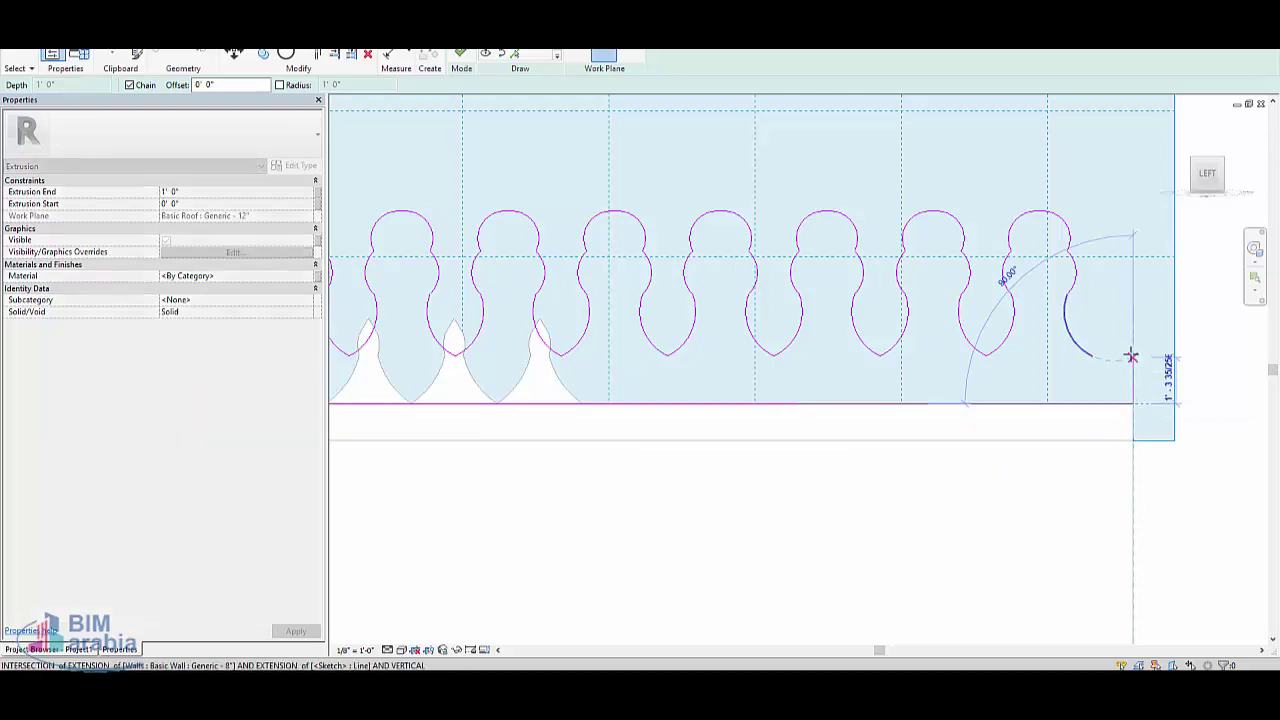
pyautogui.press('Escape')
pyautogui.press('Escape')
pyautogui.scroll(-3, 1150, 389)
pyautogui.scroll(2, 538, 398)
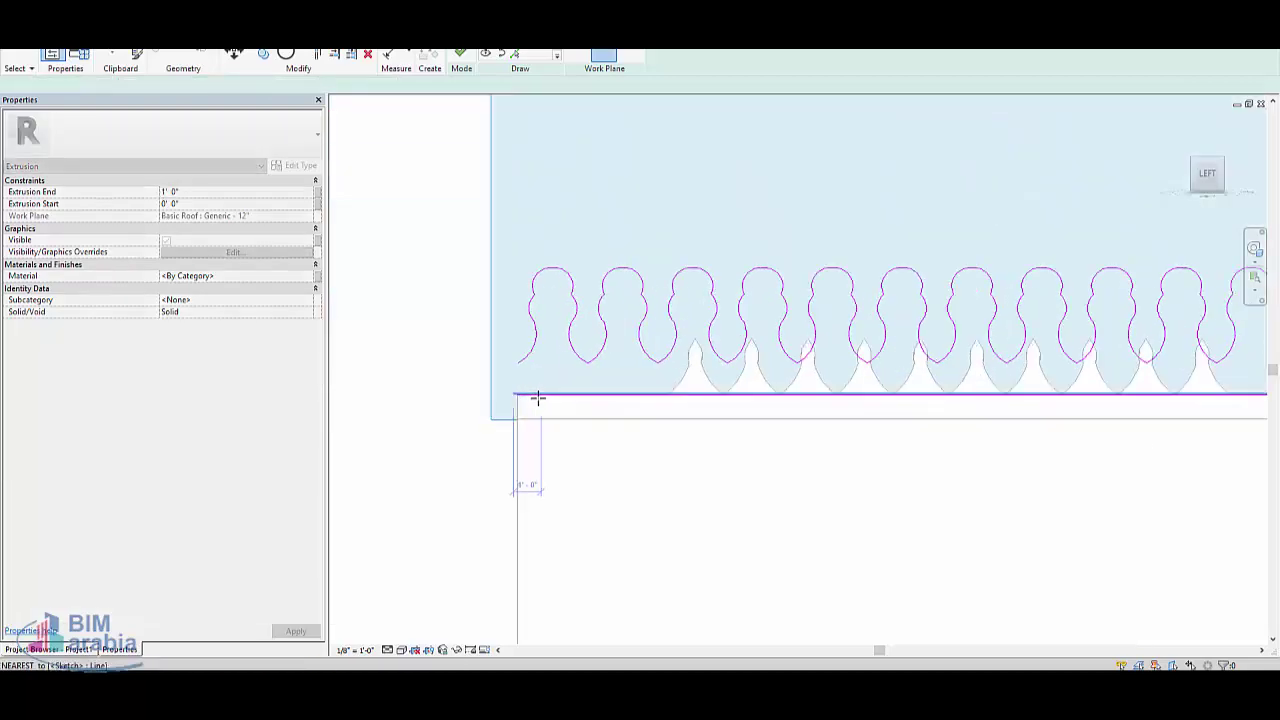
pyautogui.click(516, 395)
pyautogui.scroll(2, 514, 371)
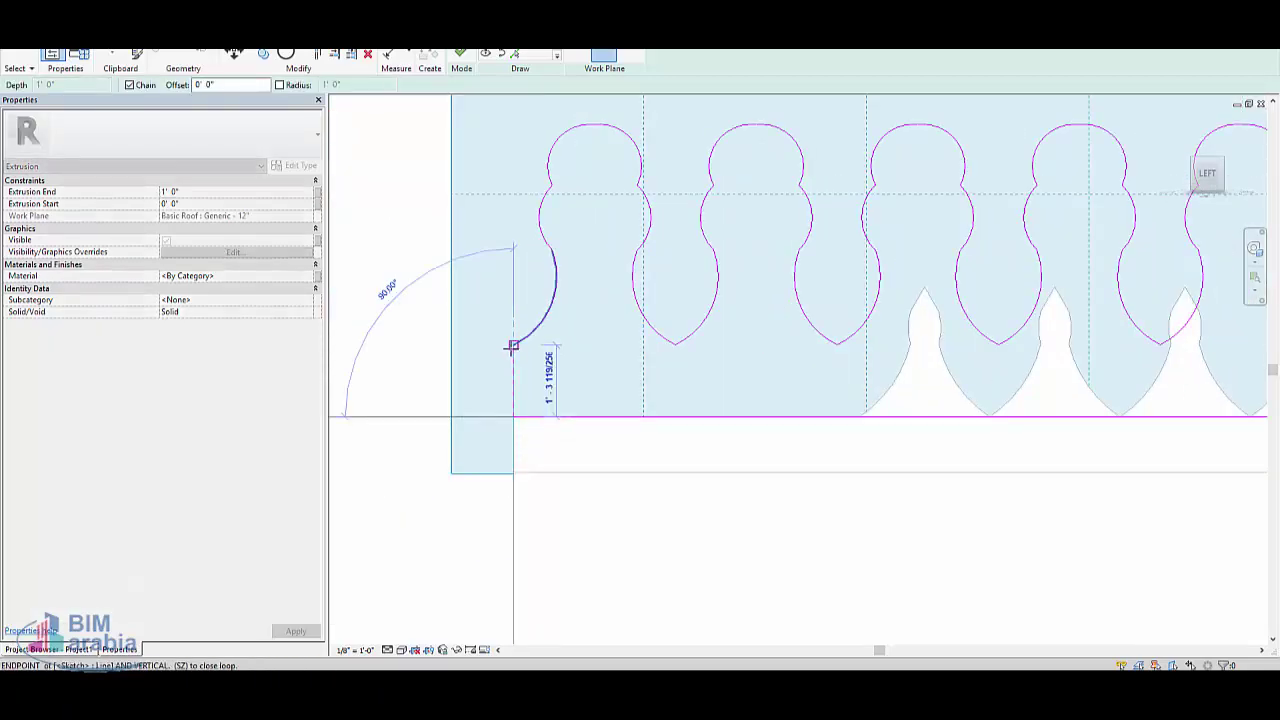
pyautogui.press('Escape')
pyautogui.scroll(-4, 403, 366)
pyautogui.scroll(-2, 403, 366)
pyautogui.scroll(4, 970, 363)
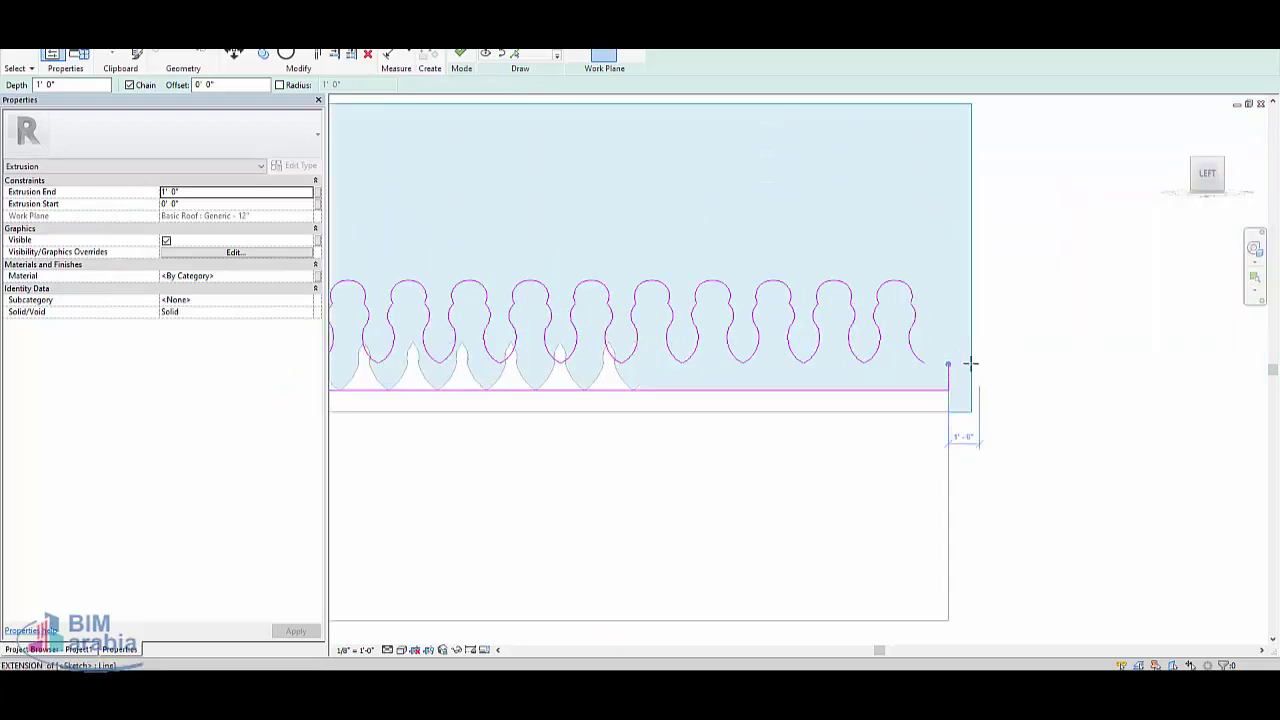
# Step: Draw a short vertical line at the wall's right end
pyautogui.click(970, 363)
pyautogui.press('Escape')
pyautogui.press('Escape')
pyautogui.scroll(2, 968, 370)
pyautogui.scroll(1, 966, 375)
pyautogui.scroll(1, 966, 380)
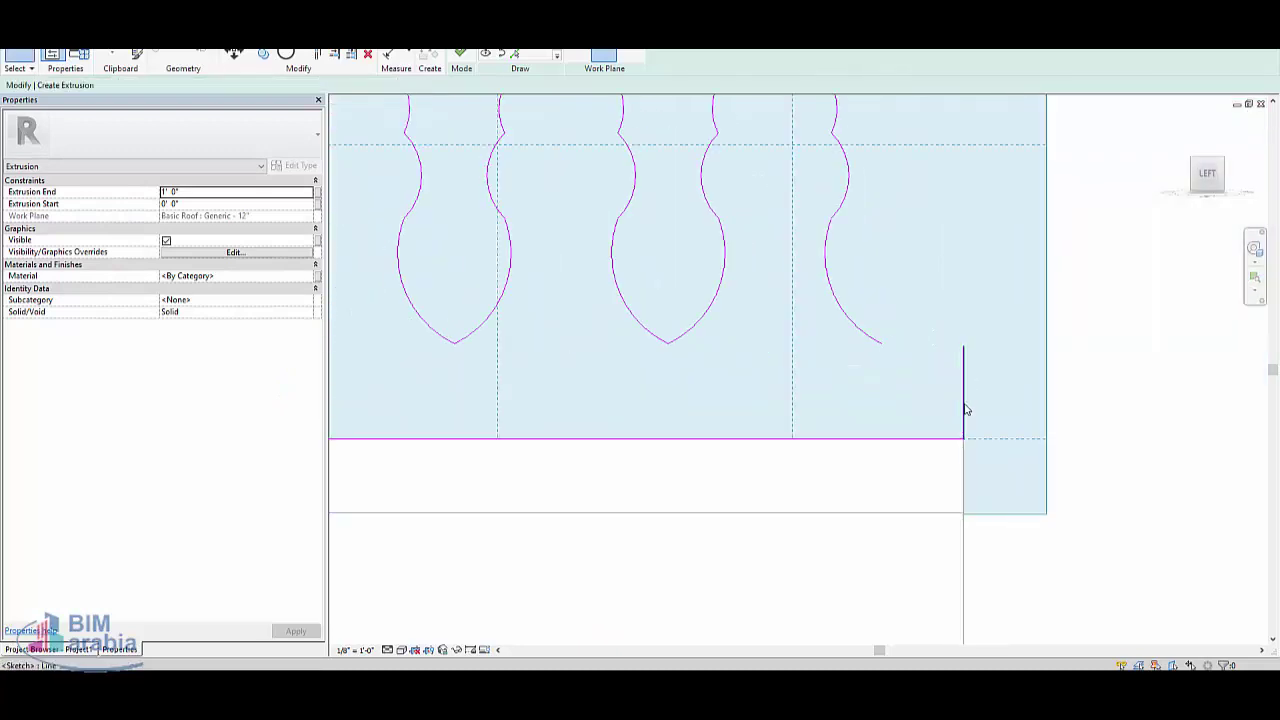
# Step: Join the last arc to the vertical line with Trim/Extend to Corner (TR)
pyautogui.press('t')
pyautogui.press('r')
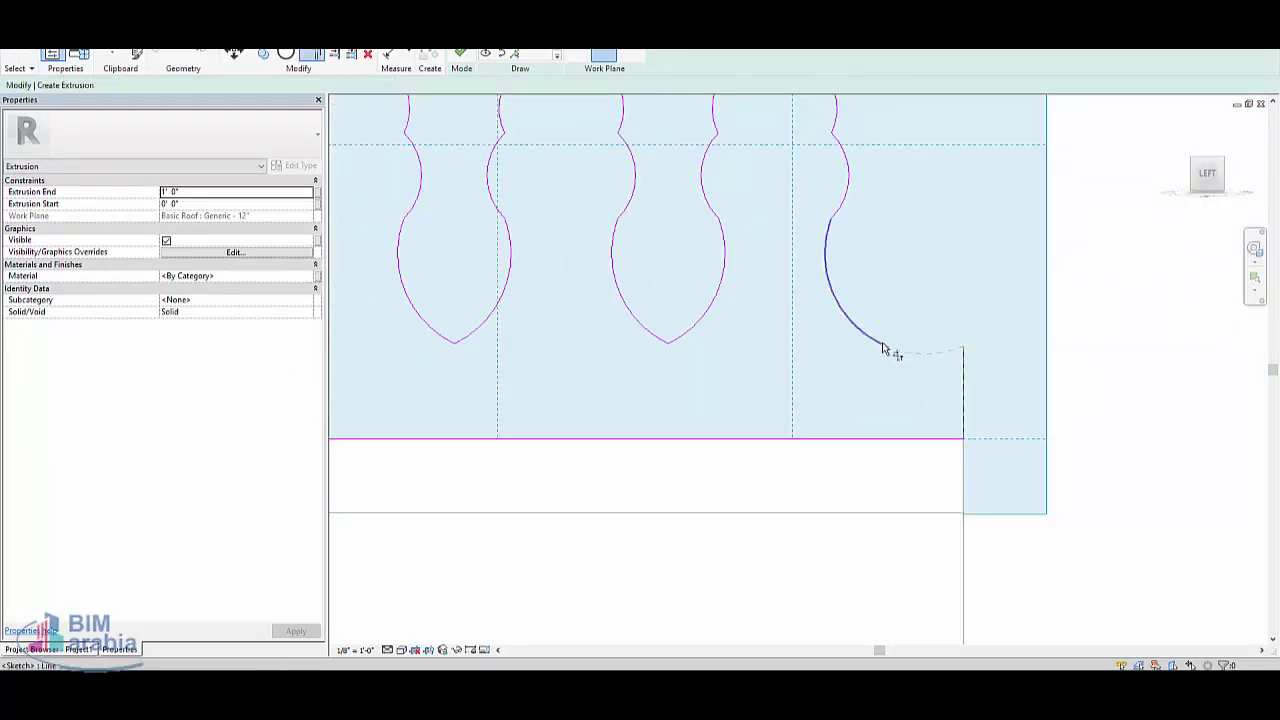
pyautogui.click(883, 348)
pyautogui.scroll(-3, 1000, 414)
pyautogui.press('Escape')
pyautogui.scroll(-3, 994, 409)
# Step: Select the whole spire sketch and nudge it onto the wall top
pyautogui.scroll(-2, 771, 371)
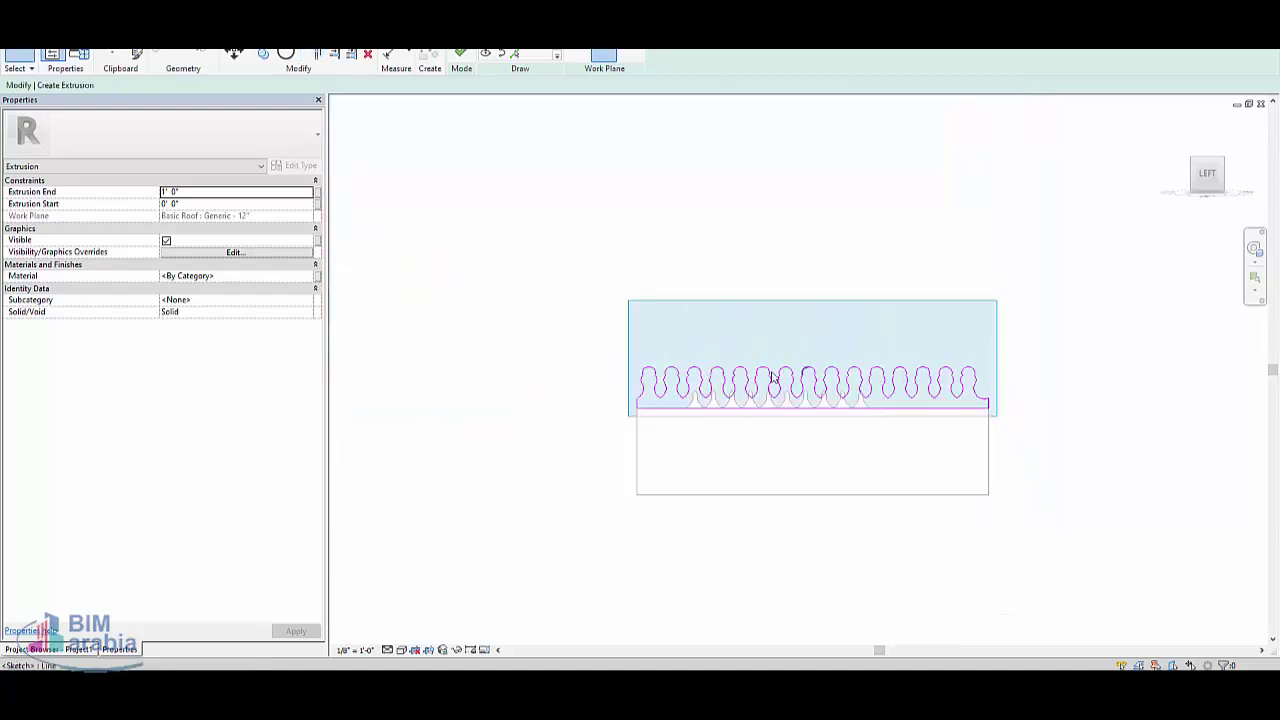
pyautogui.scroll(2, 543, 335)
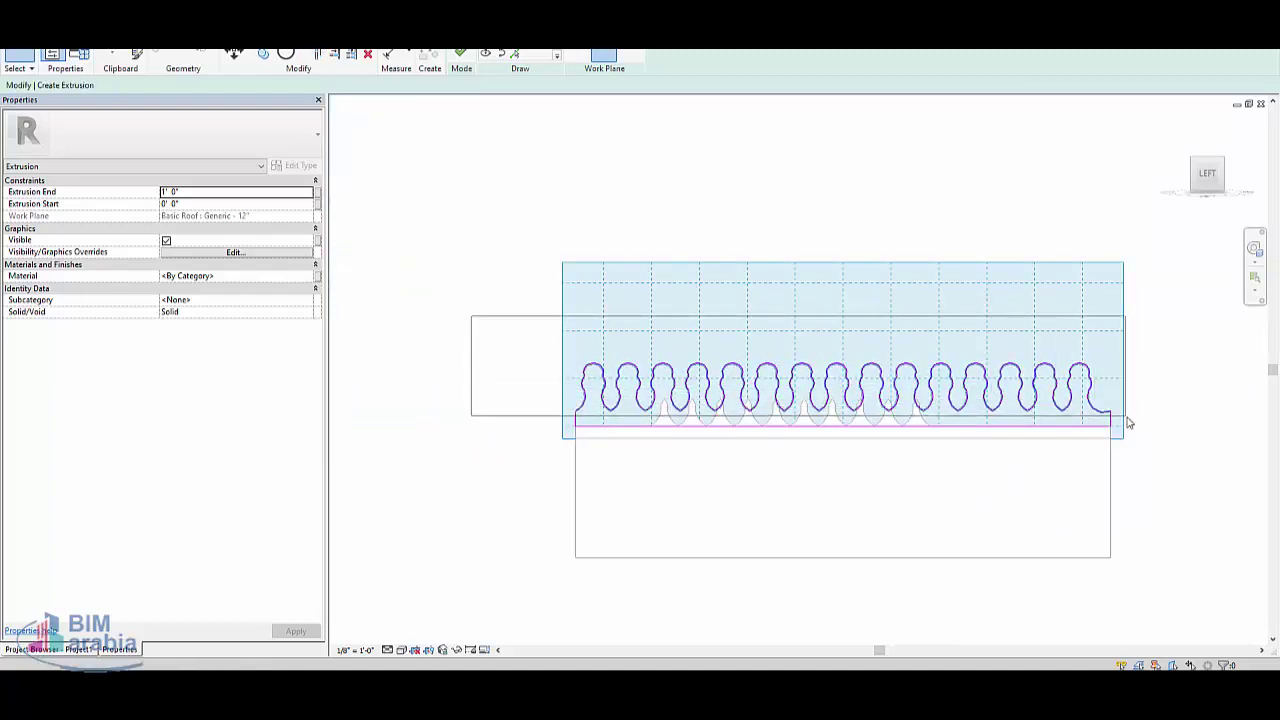
pyautogui.moveTo(470, 314); pyautogui.dragTo(1136, 430)
pyautogui.press('Up')
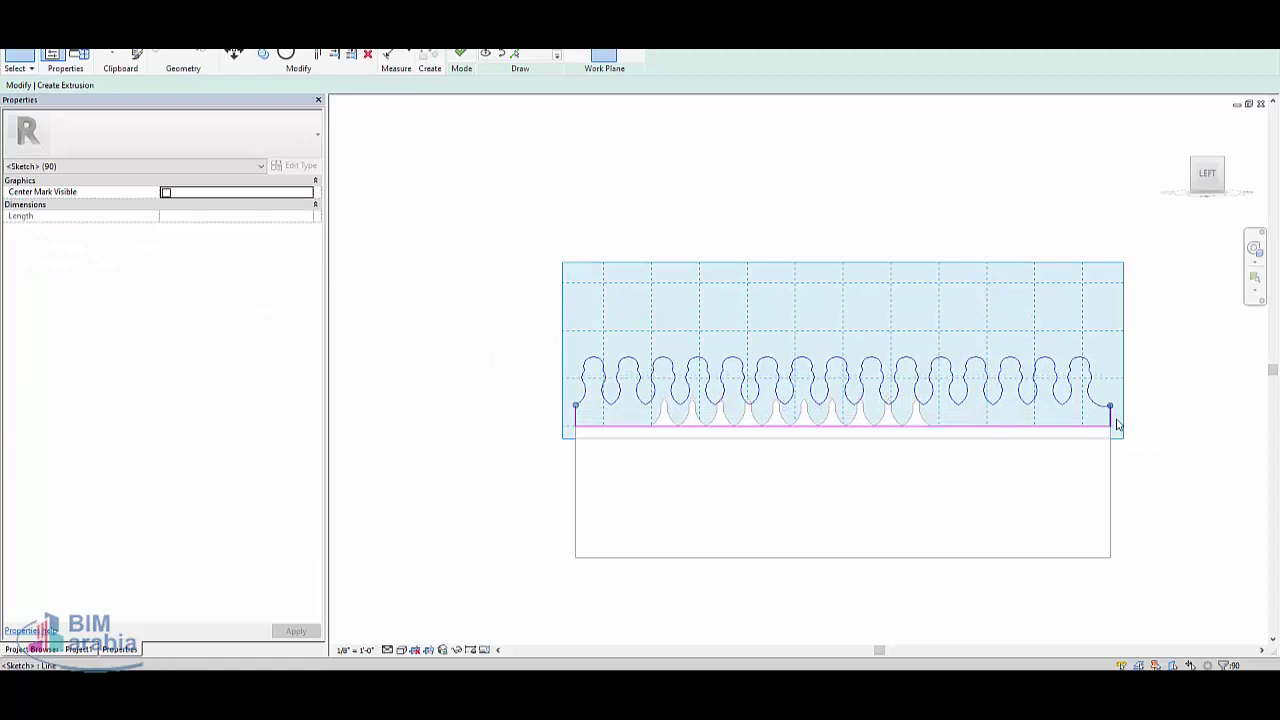
pyautogui.press('Down')
pyautogui.press('Down')
pyautogui.press('Down')
pyautogui.press('Down')
pyautogui.press('Down')
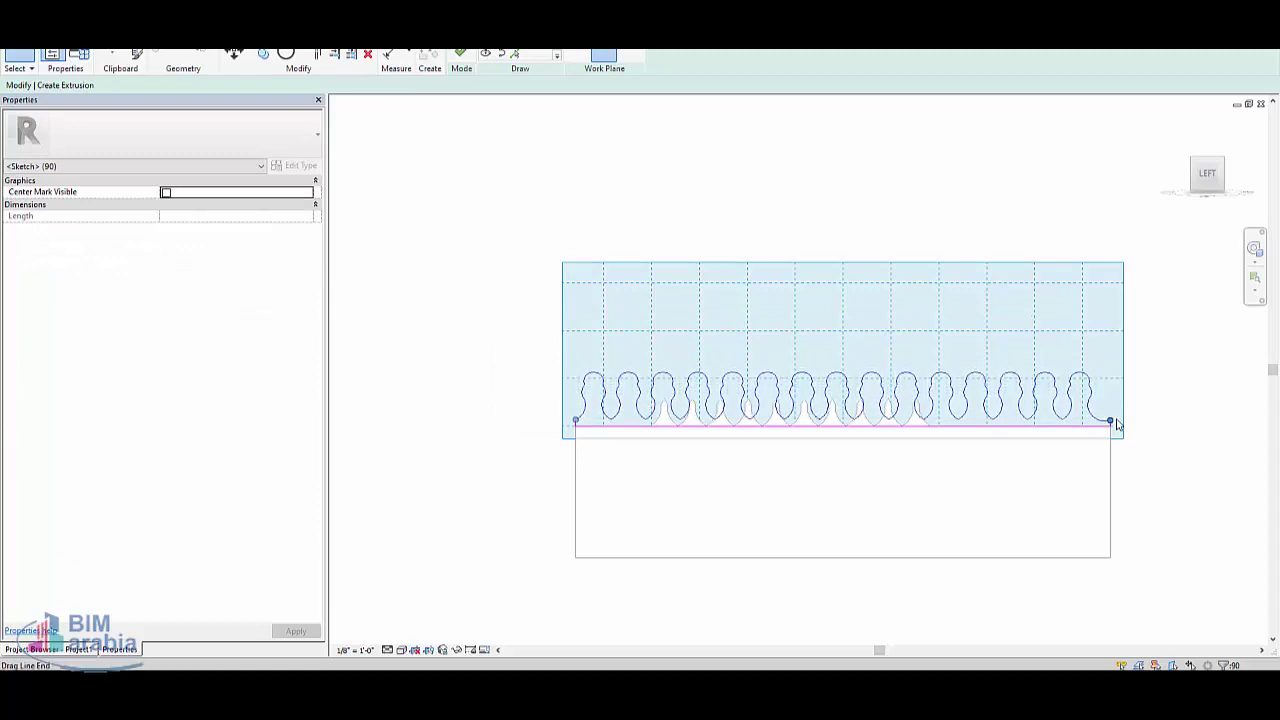
# Step: Finish the sketch into a 1' 0" deep extrusion and orbit to view it in 3D
pyautogui.click(465, 54)
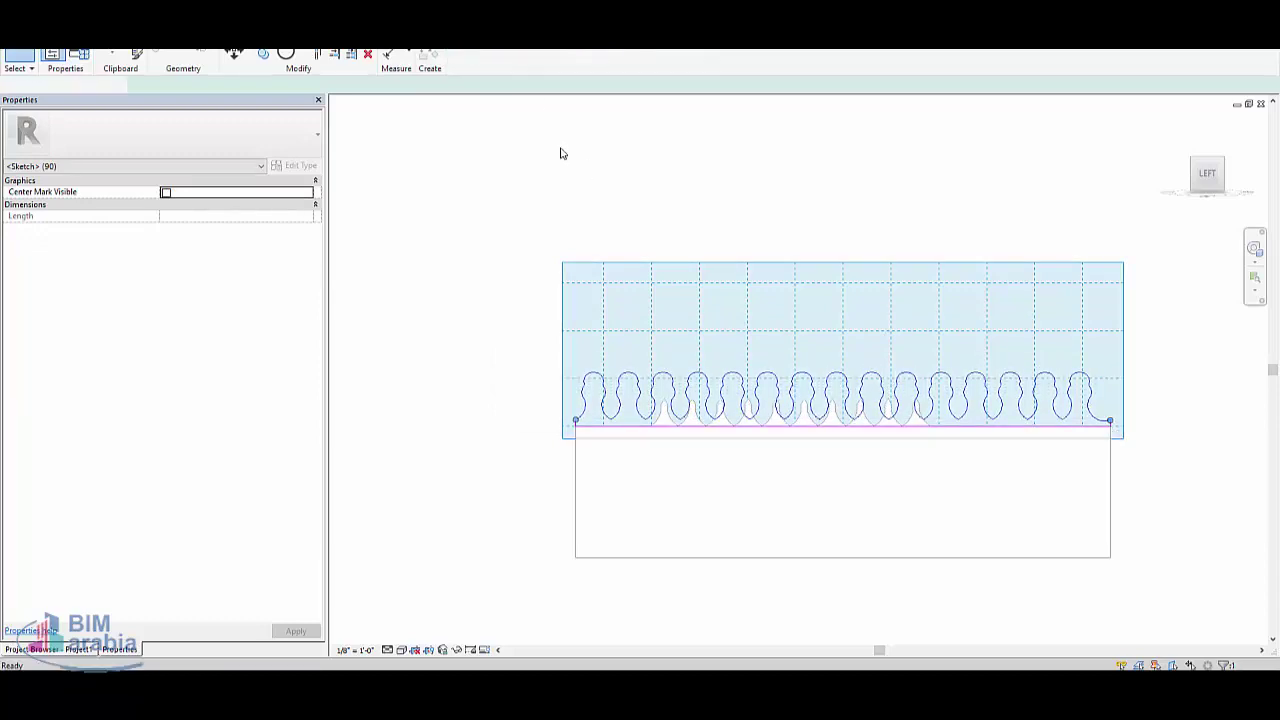
pyautogui.scroll(-2, 560, 410)
pyautogui.moveTo(557, 406)
pyautogui.keyDown('shift'); pyautogui.mouseDown(button='middle')
pyautogui.moveTo(706, 561)
pyautogui.moveTo(931, 534)
pyautogui.mouseUp(button='middle'); pyautogui.keyUp('shift')
pyautogui.press('Escape')
pyautogui.scroll(3, 714, 480)
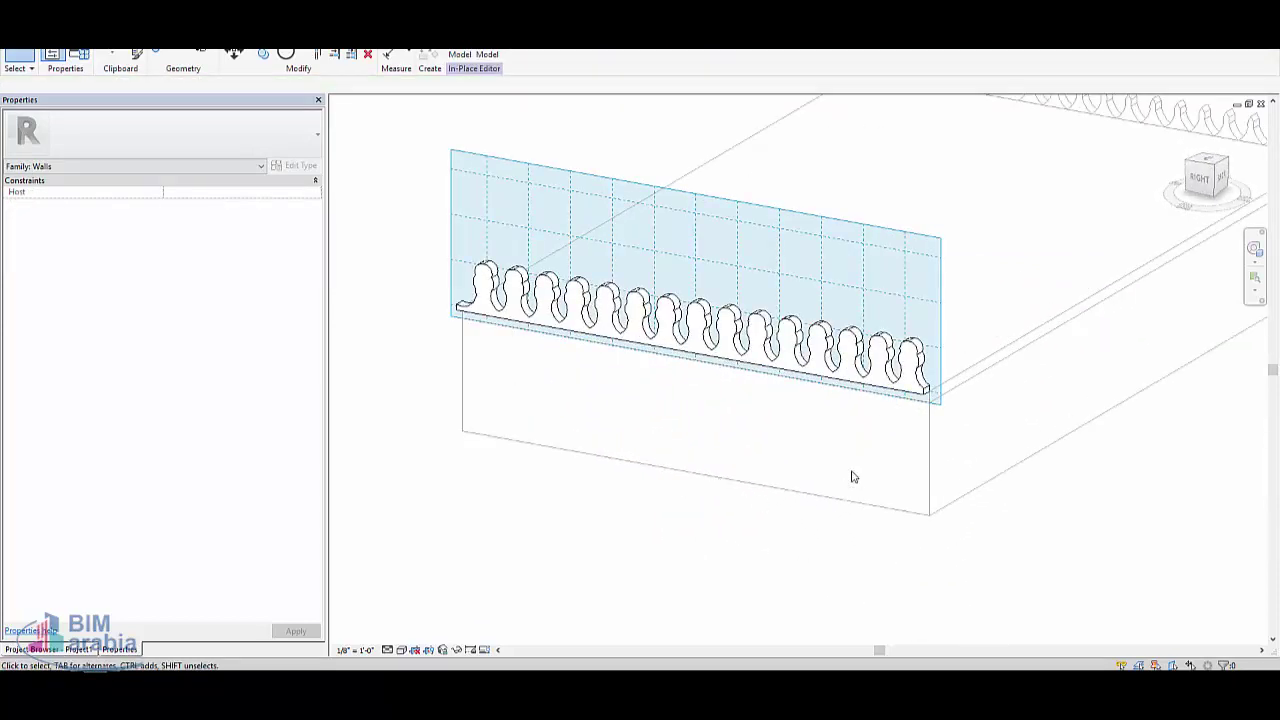